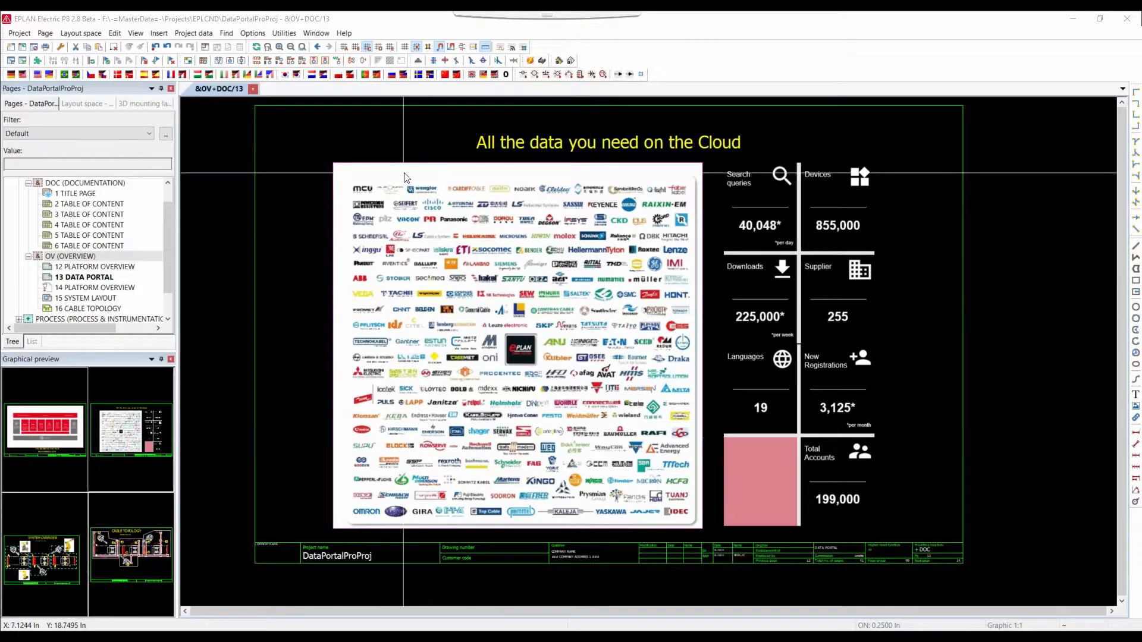
- Open the Data Portal and browse through its manufacturer catalog
left_click(284, 33)
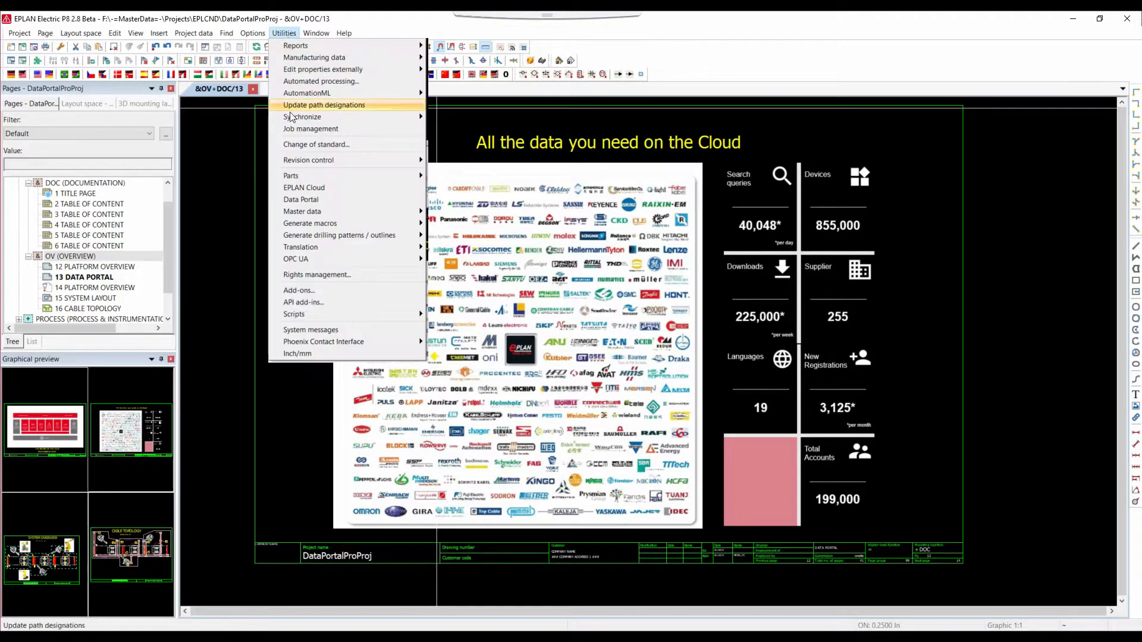
left_click(319, 199)
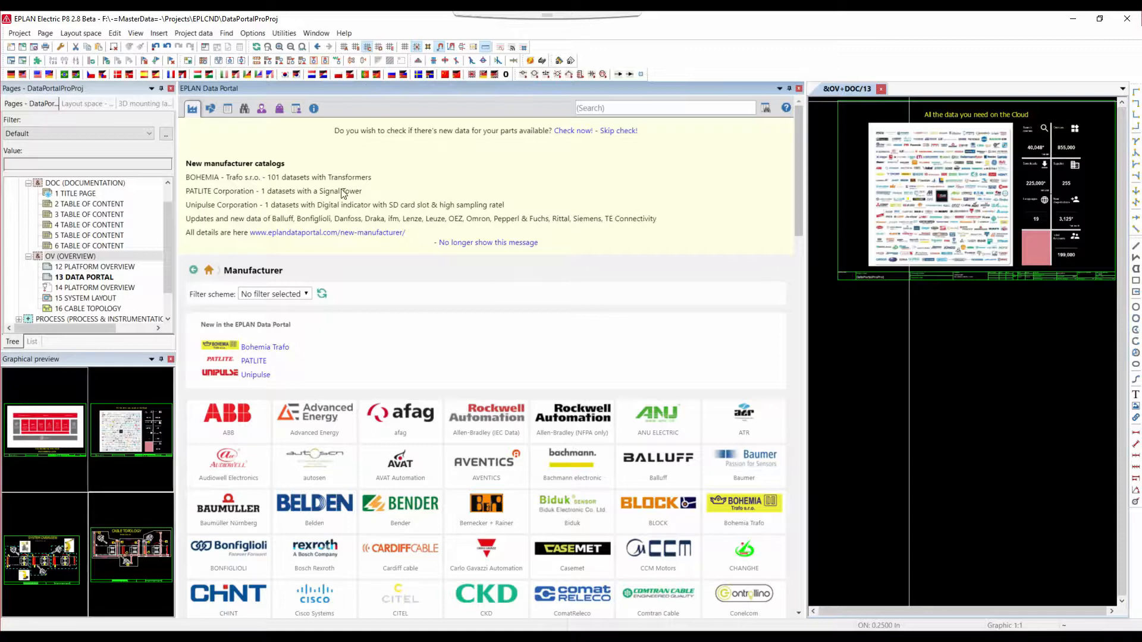
scroll(522, 352, "down", 8)
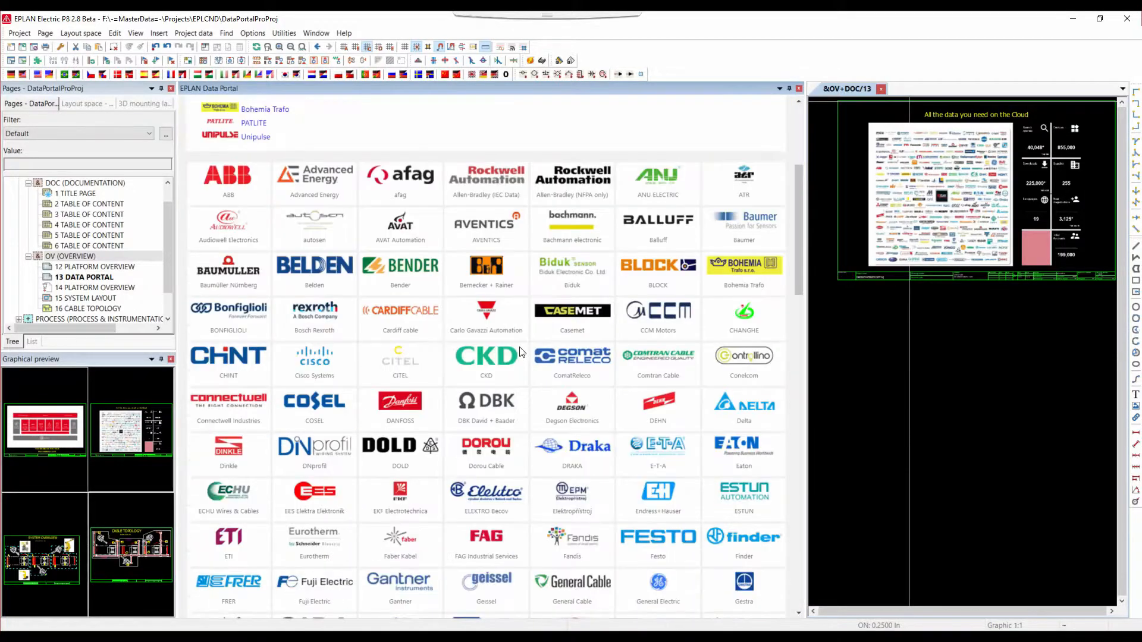
scroll(522, 352, "down", 11)
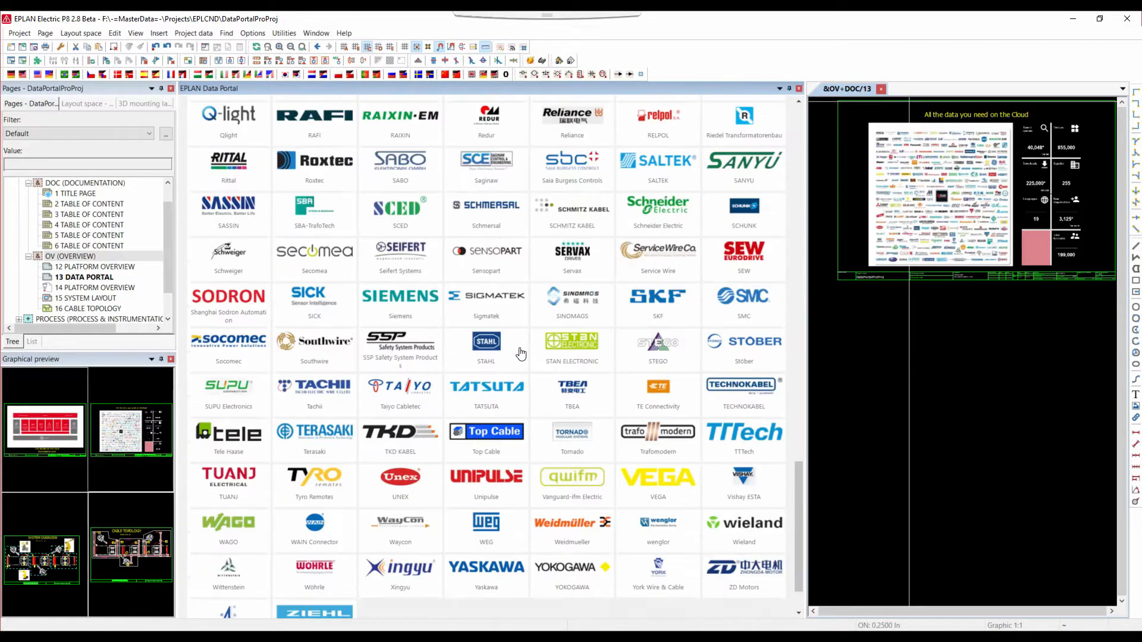
scroll(521, 354, "up", 20)
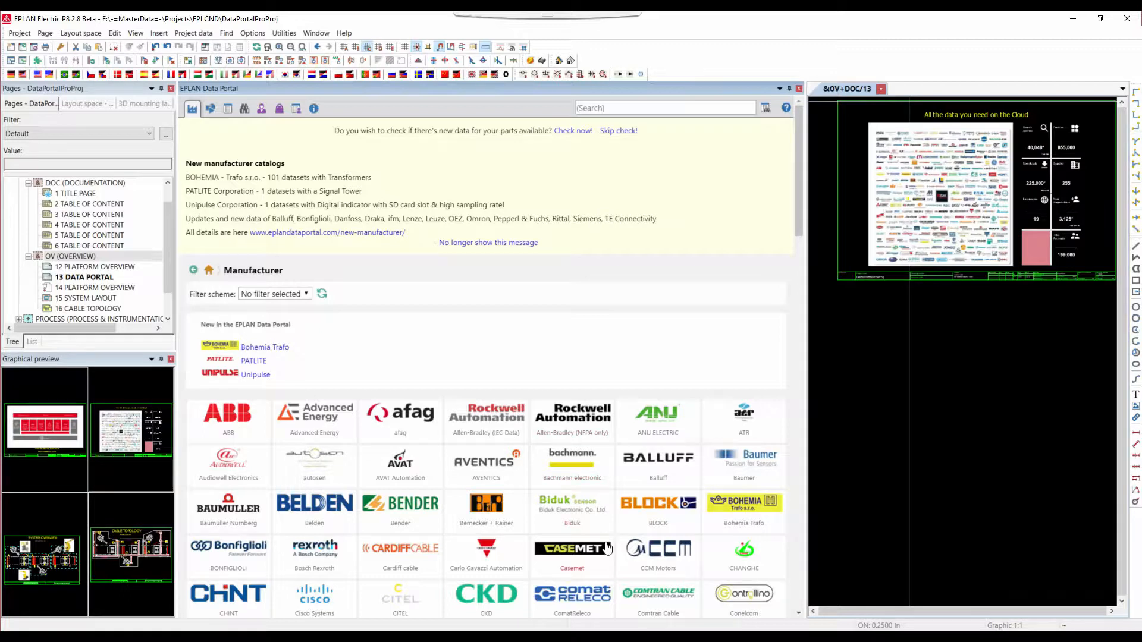
scroll(607, 545, "down", 5)
scroll(607, 546, "up", 5)
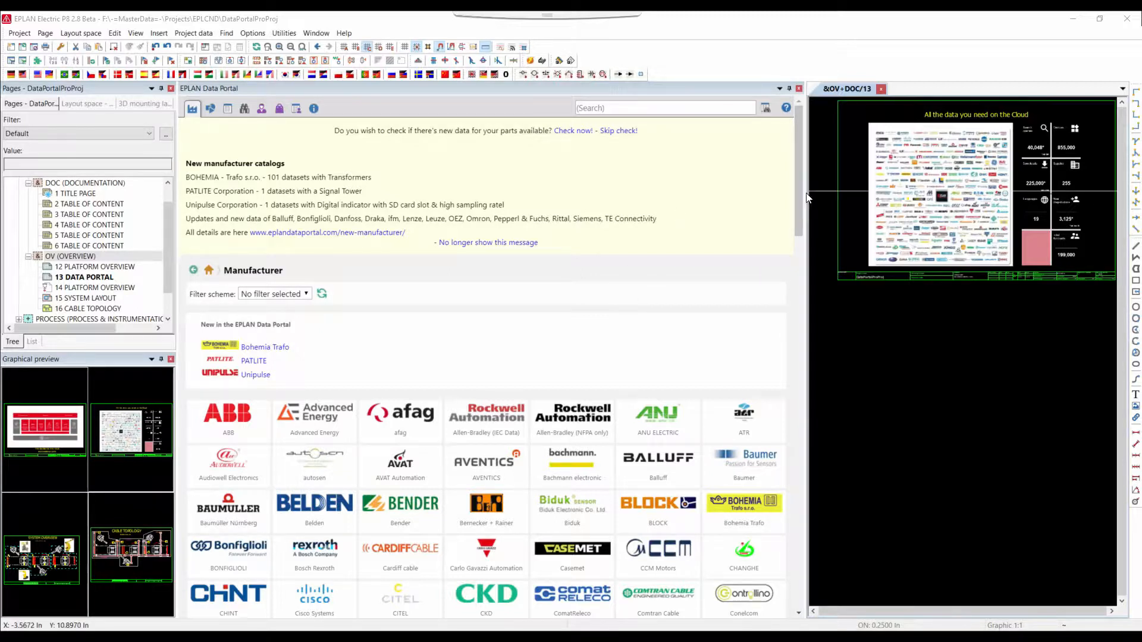
- Open parts management and expand the A-B manufacturer's general PLC parts
left_click(284, 33)
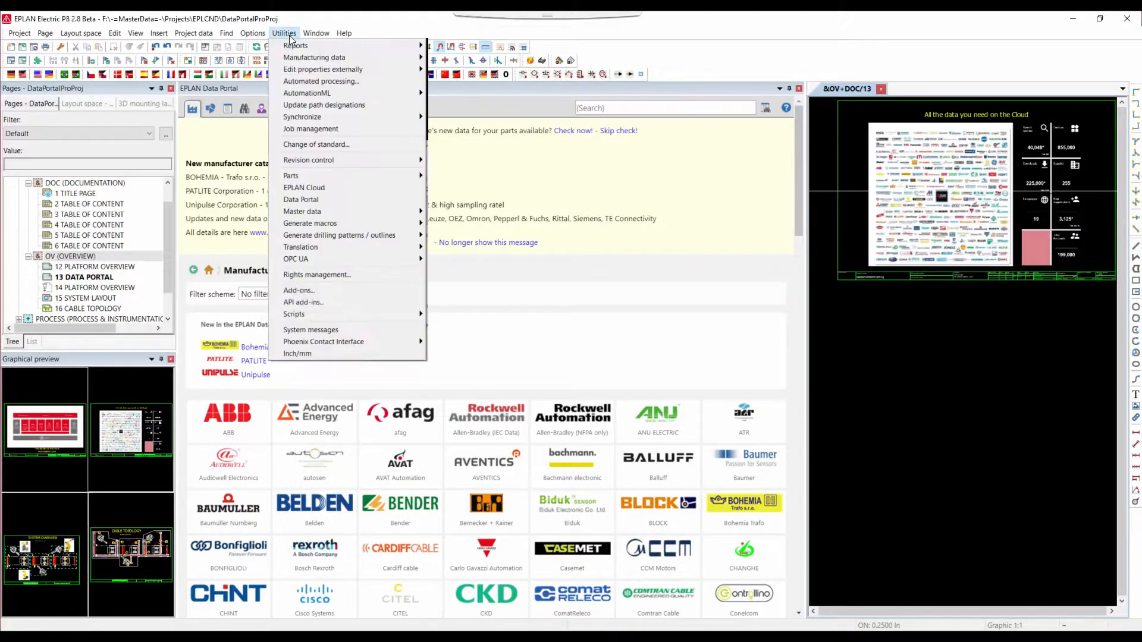
mouse_move(344, 176)
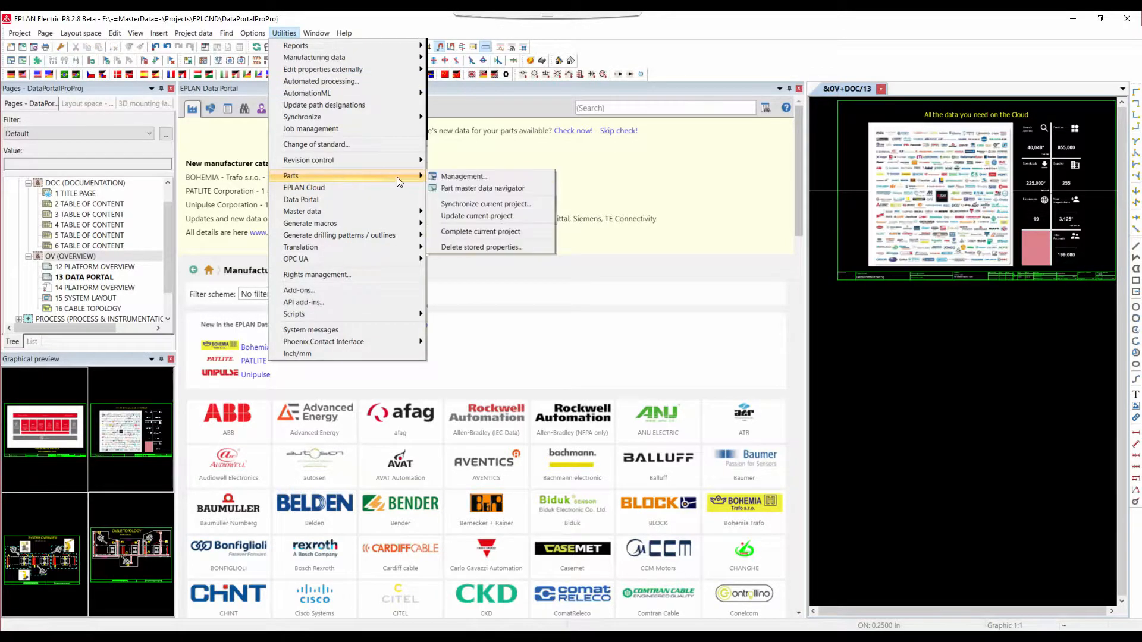
left_click(464, 179)
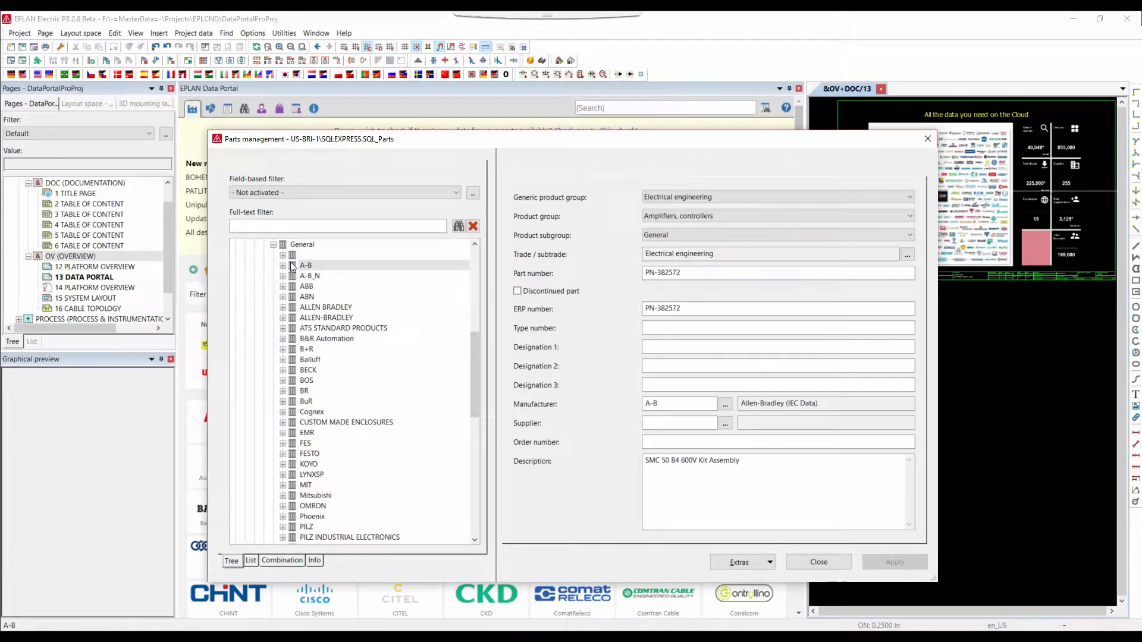
left_click(290, 264)
left_click(283, 266)
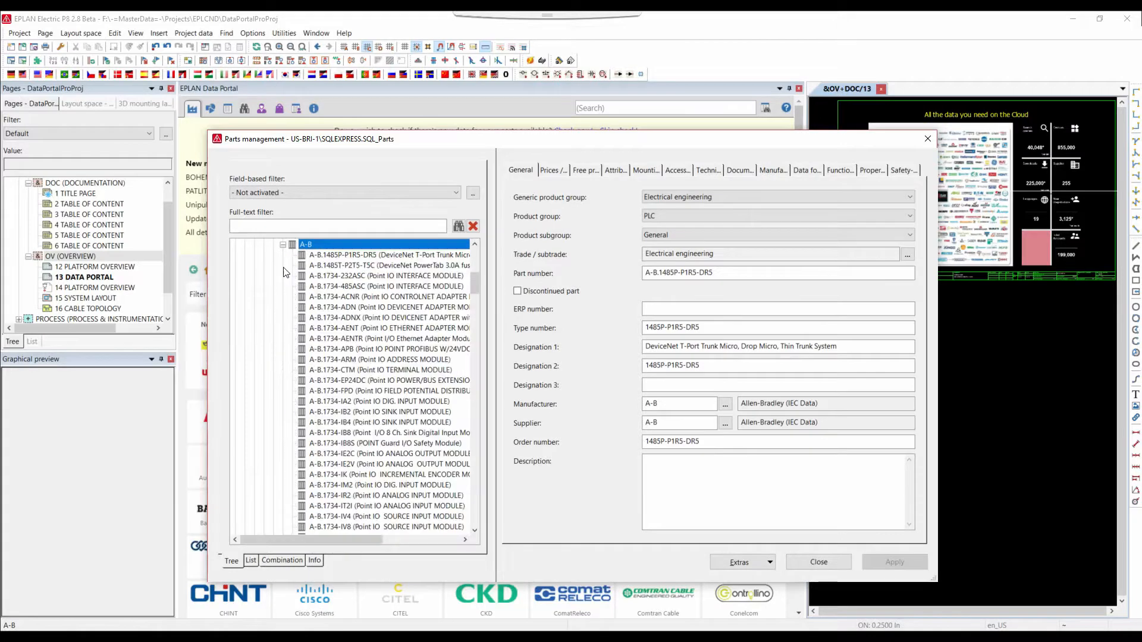
- Select the digital output module A-B.1734-OB4 and look it up for an update via the Data Portal
scroll(375, 458, "down", 5)
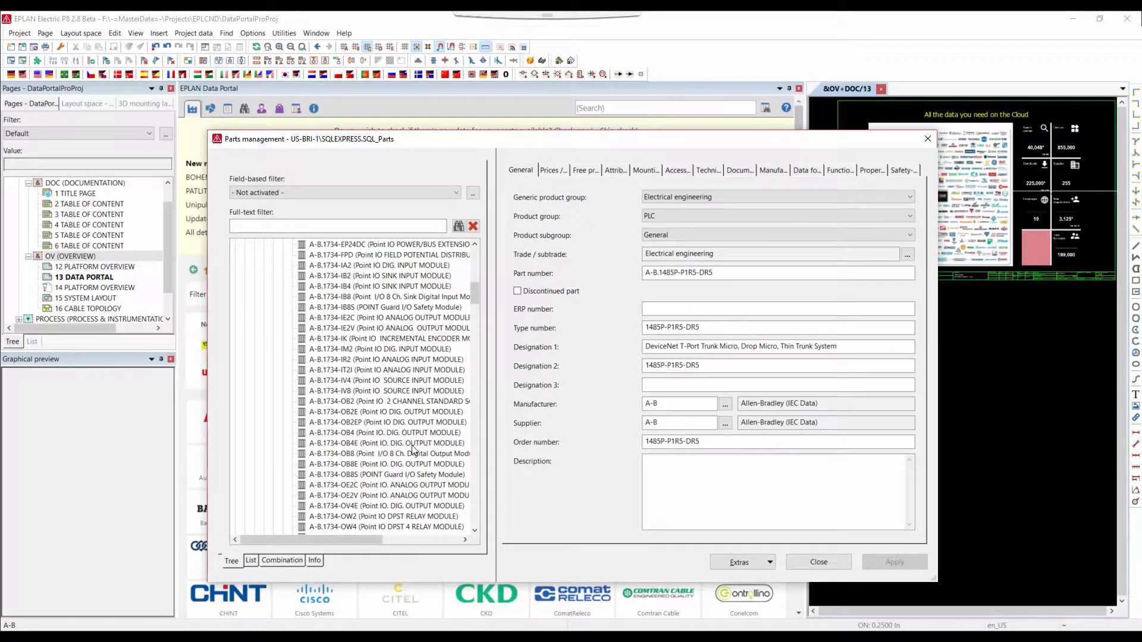
left_click(359, 433)
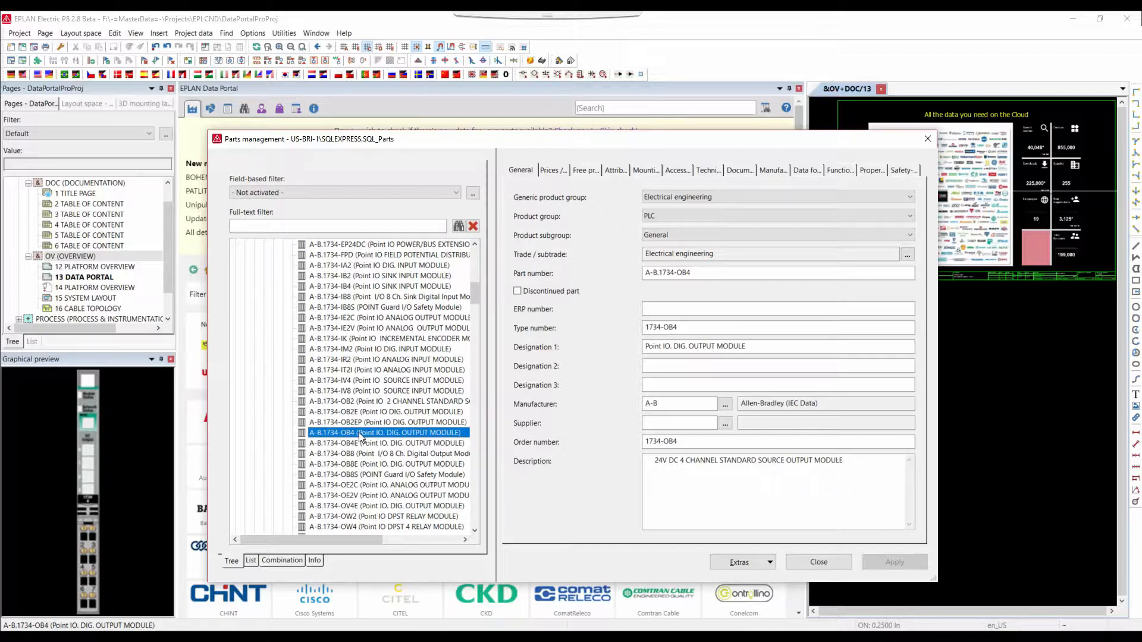
right_click(360, 433)
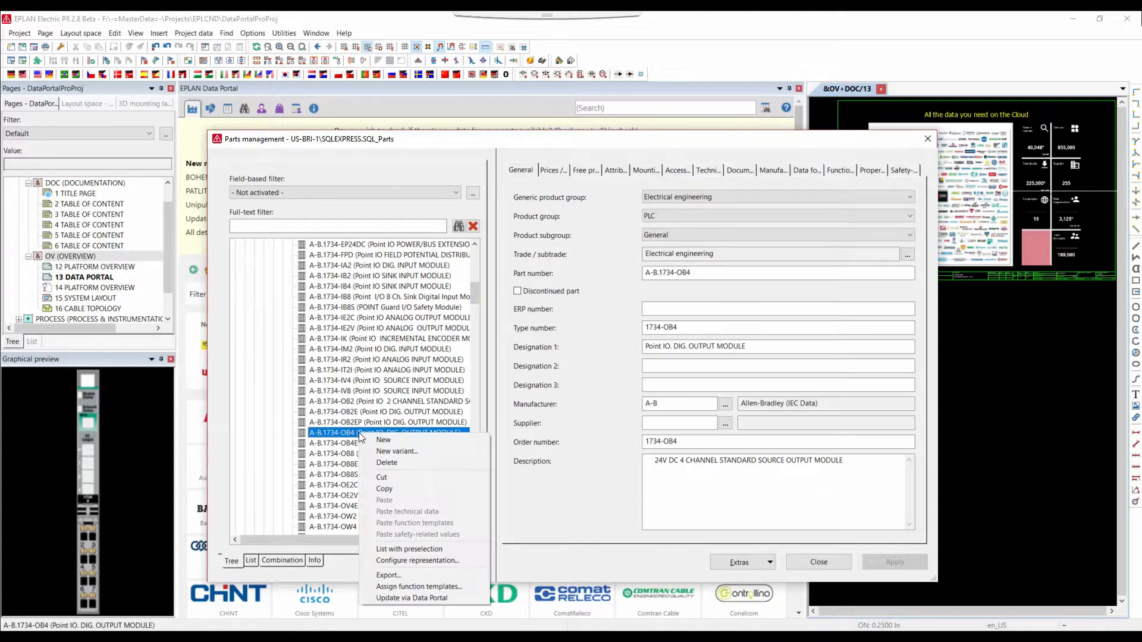
left_click(440, 597)
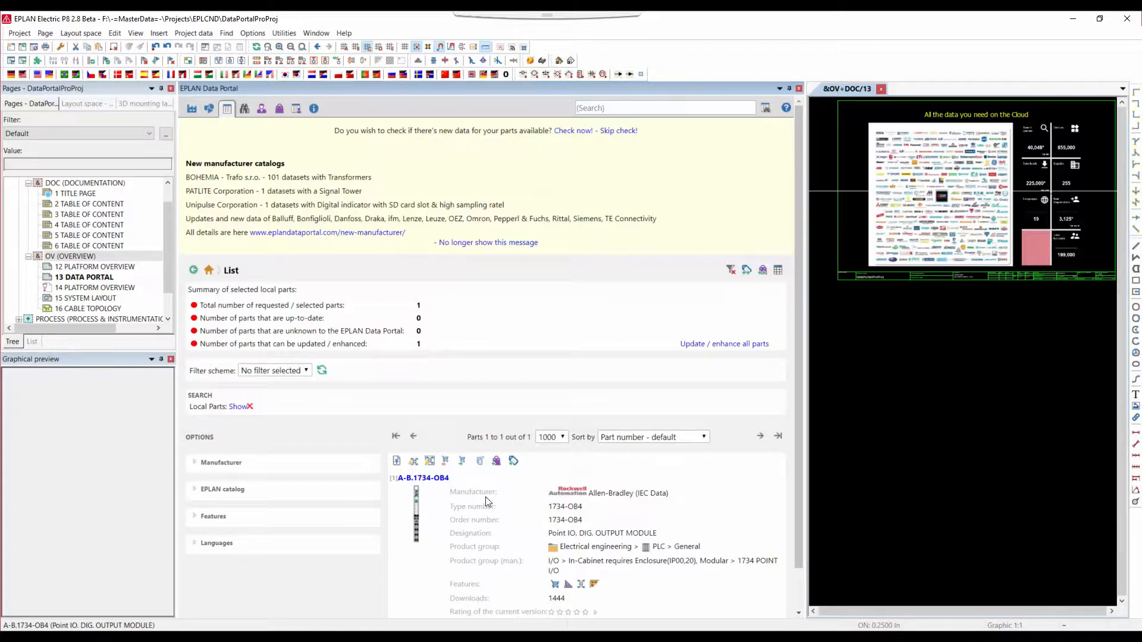
- Compare the local parts management values of A-B.1734-OB4 with its Data Portal values
scroll(491, 518, "down", 1)
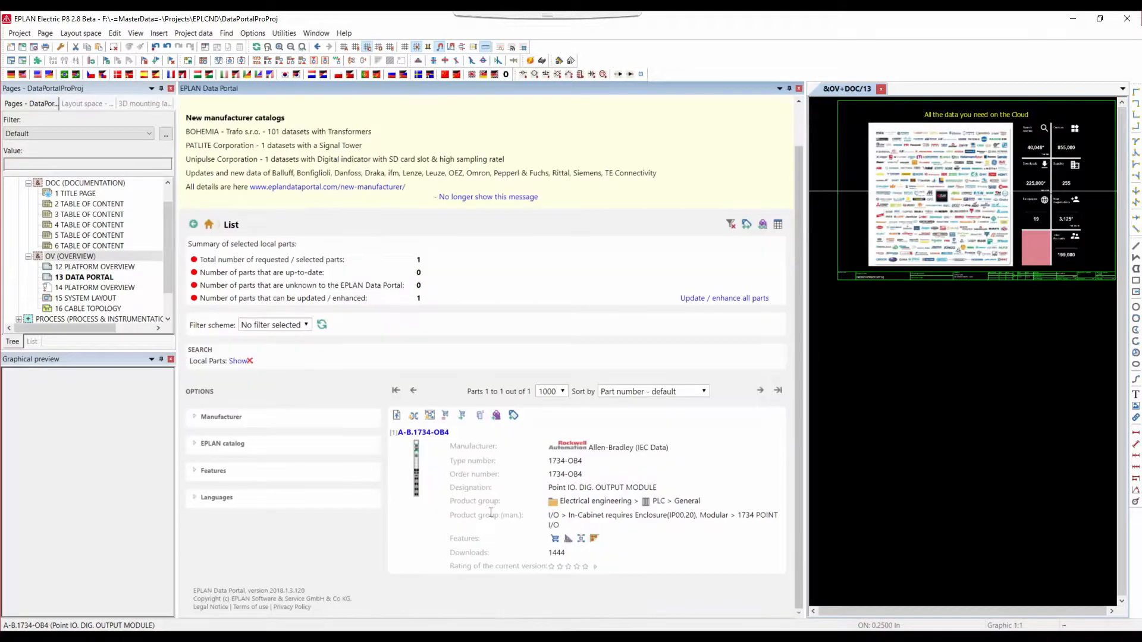
left_click(480, 416)
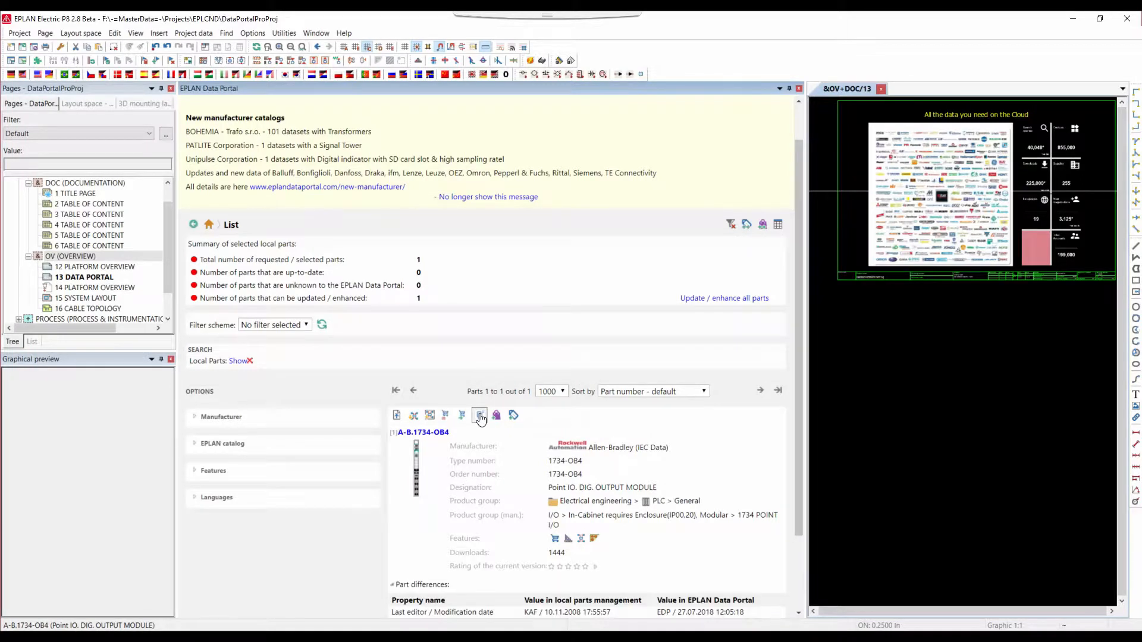
scroll(480, 416, "down", 3)
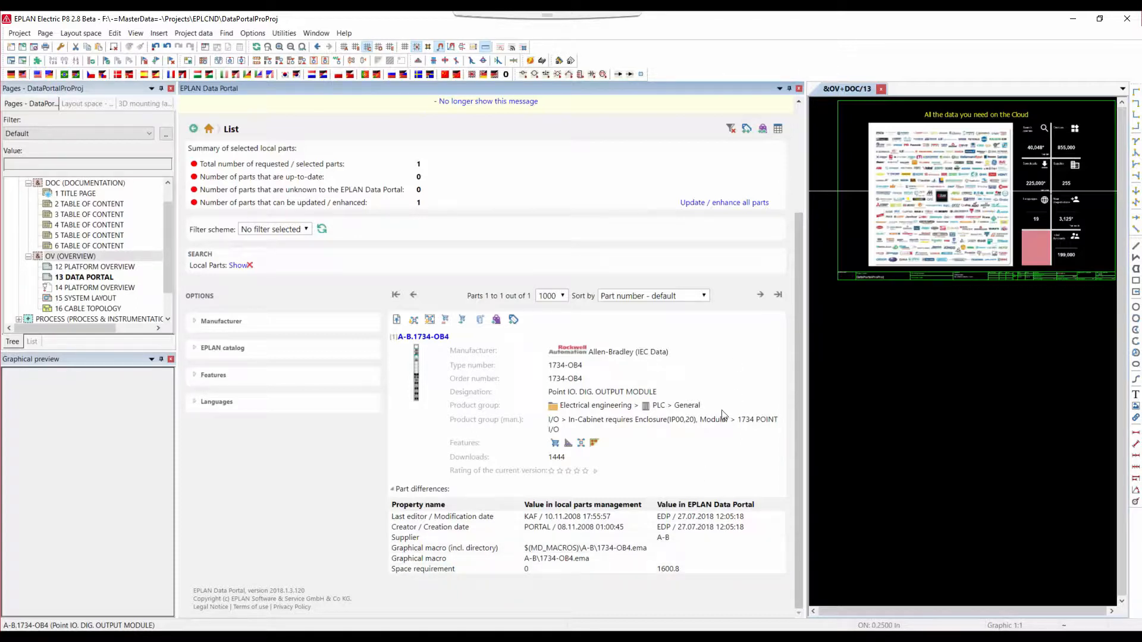
scroll(629, 411, "up", 3)
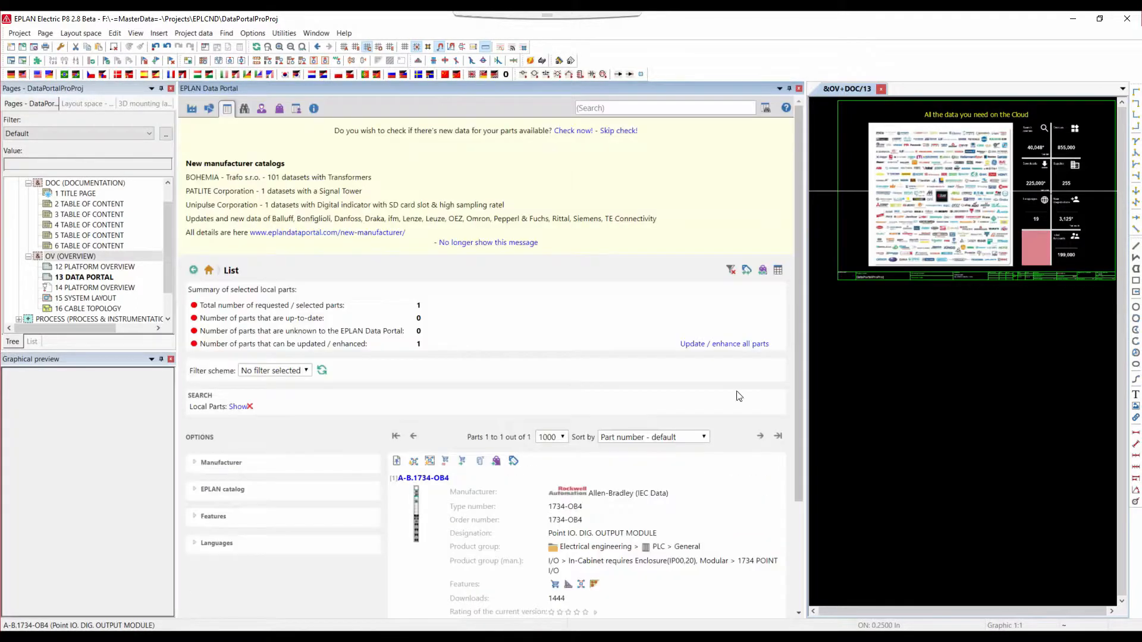
- Download the update for A-B.1734-OB4 and import it, updating existing parts data and adding new data
left_click(725, 345)
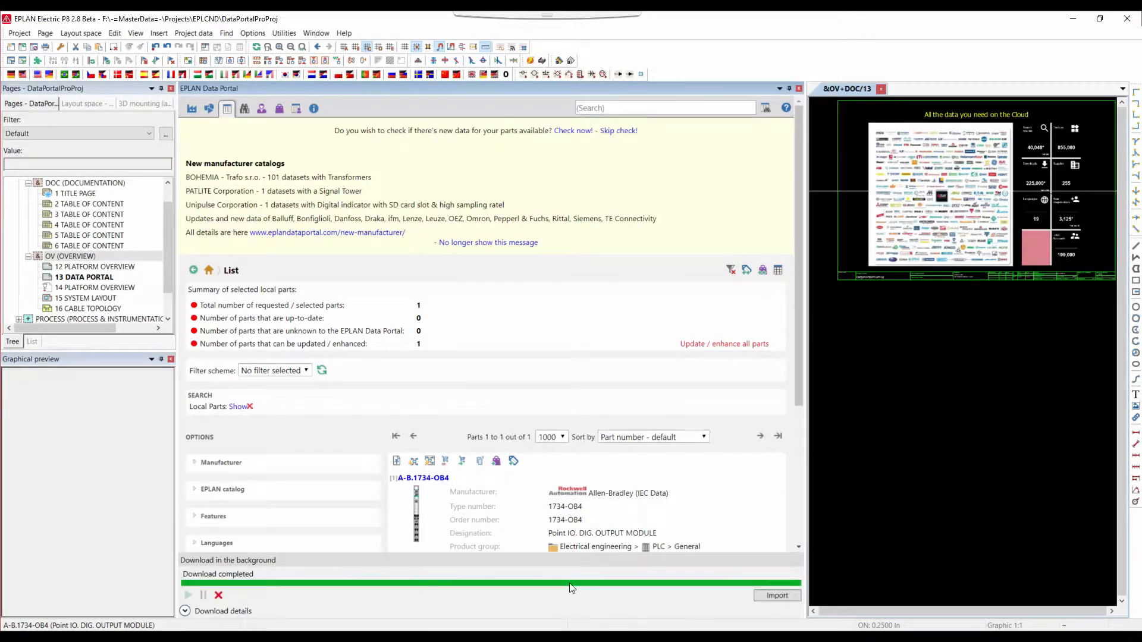
left_click(777, 595)
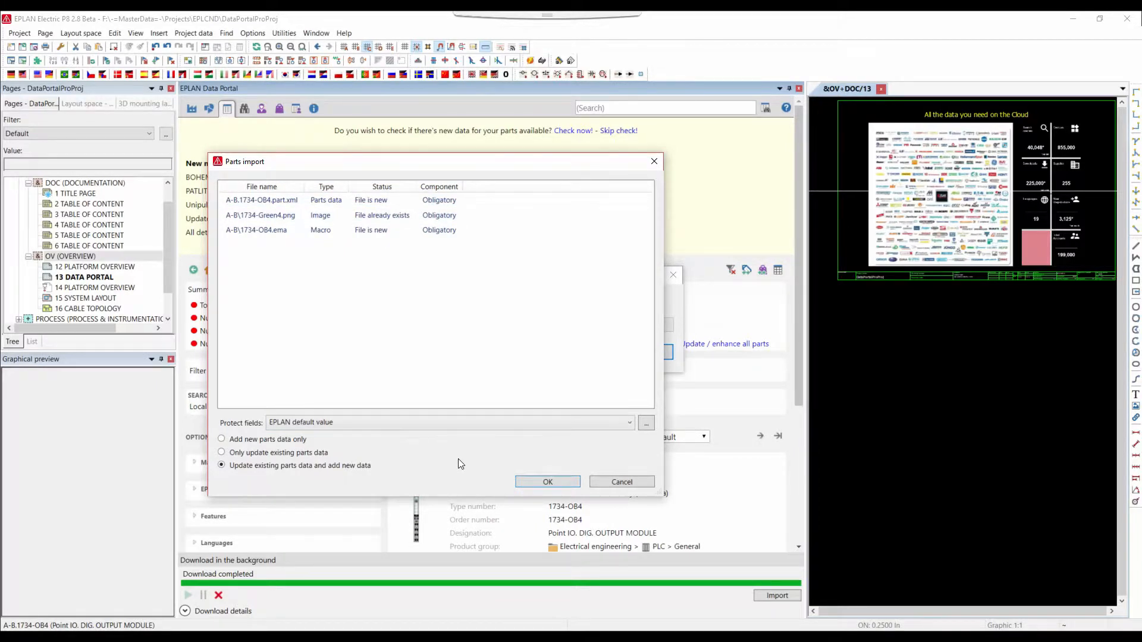
left_click(519, 483)
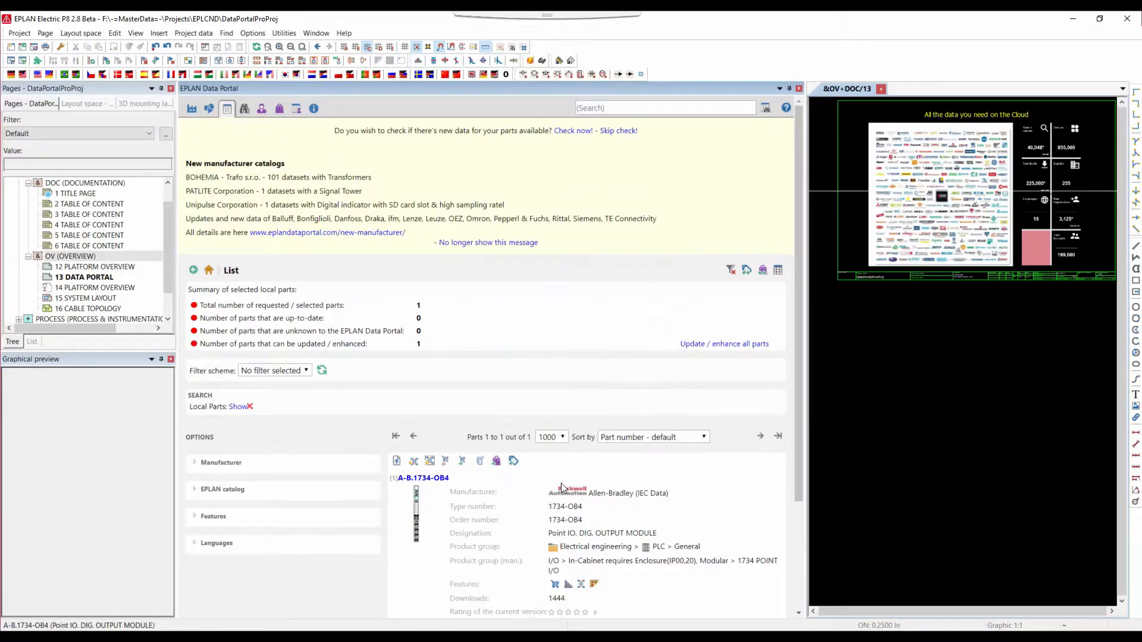
- Return from the part list to the Data Portal's manufacturer overview
scroll(562, 483, "down", 3)
scroll(558, 519, "up", 3)
left_click(191, 109)
left_click(778, 269)
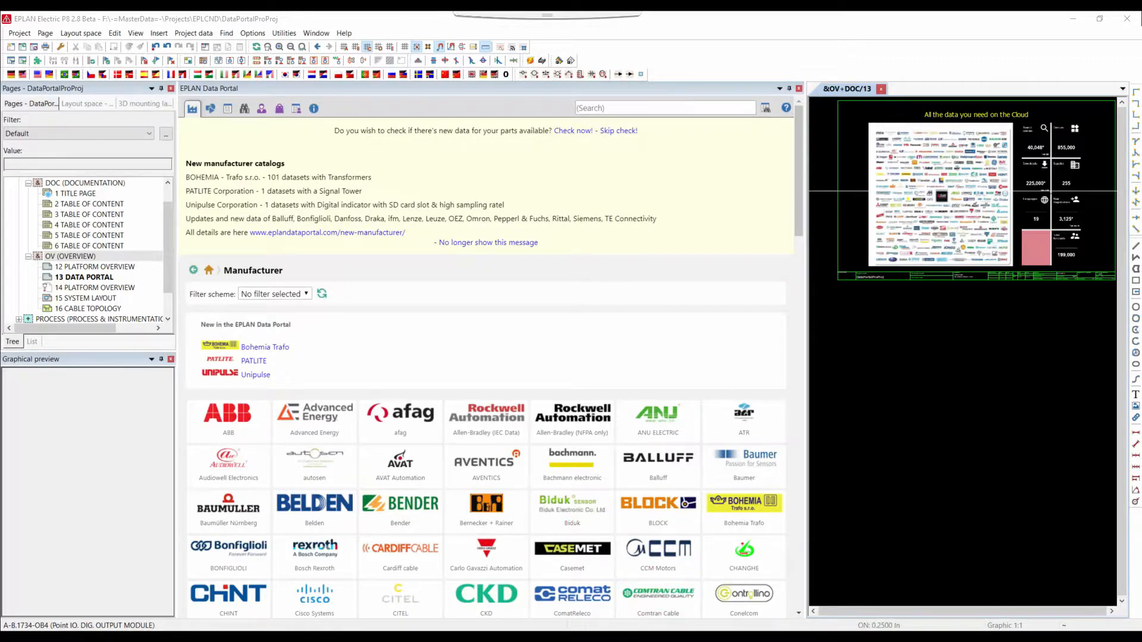
- Switch to CustomerBOM.xls in Excel and enlarge its window to show the whole parts table
left_click(633, 635)
scroll(541, 394, "up", 2)
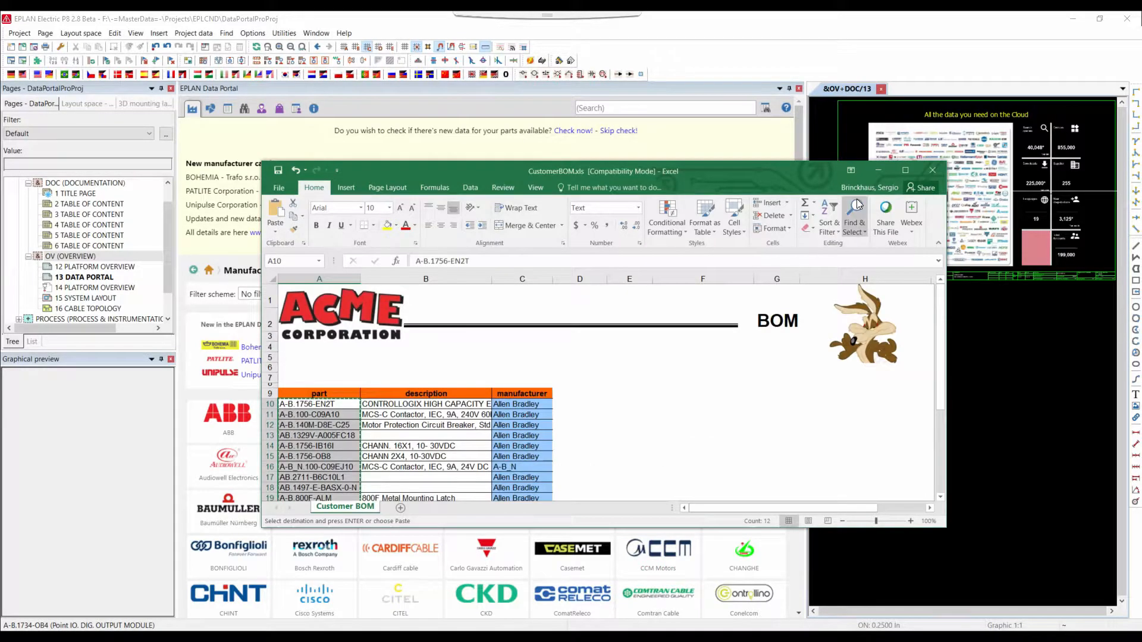
left_click_drag(933, 530, 1015, 600)
left_click(571, 457)
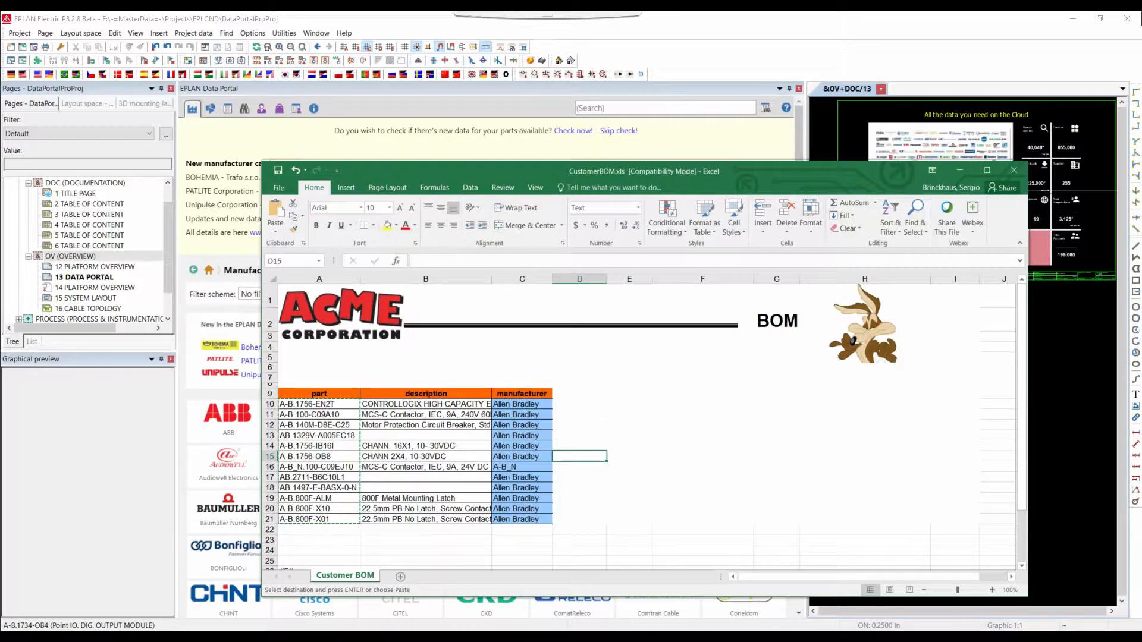
- Examine the part number list format of EDPparts.csv in Notepad, and close the file
mouse_move(597, 637)
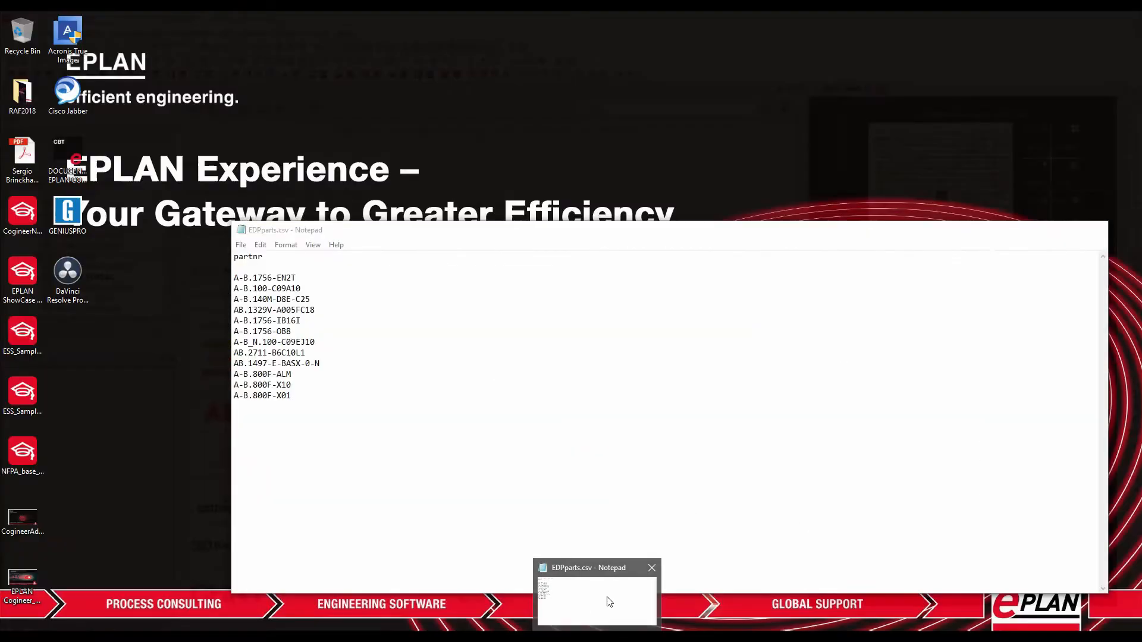
left_click(609, 602)
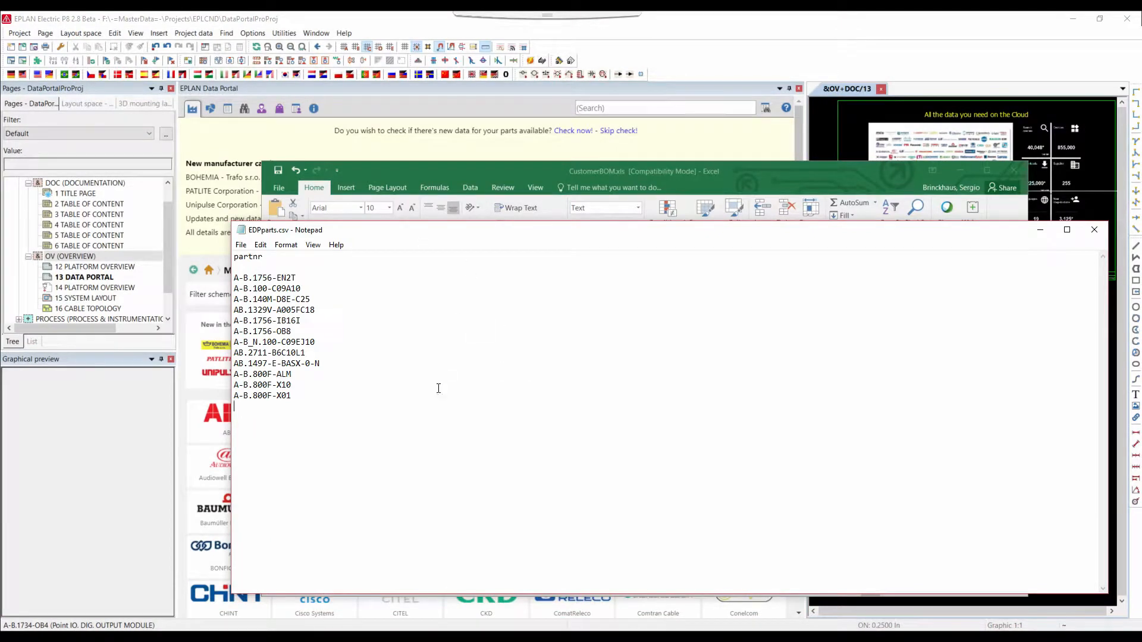
left_click(1095, 231)
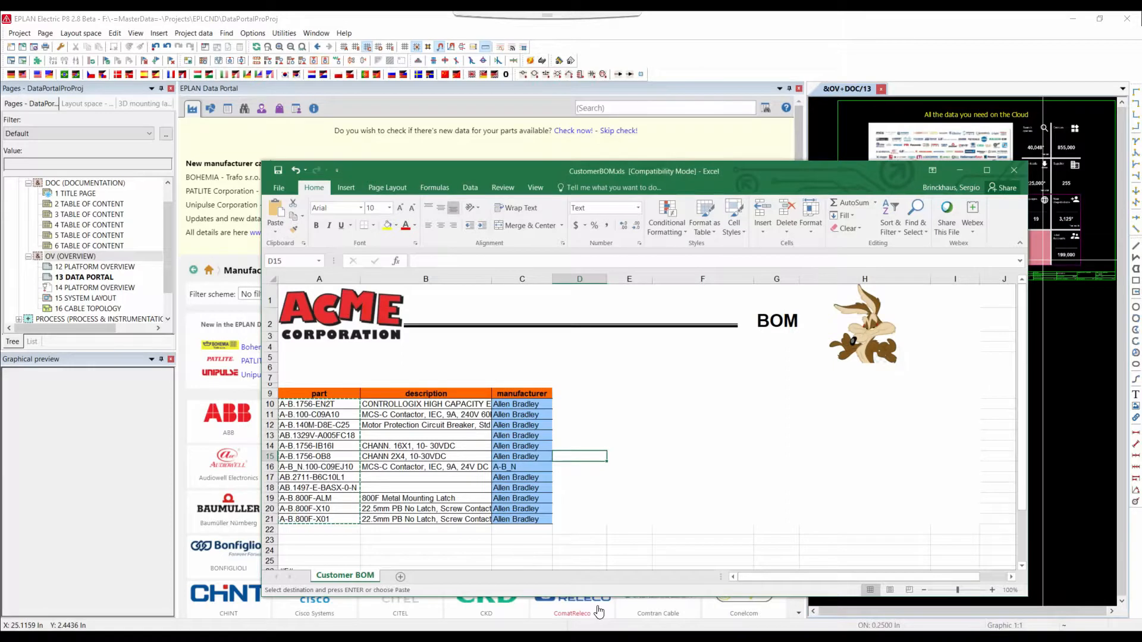
- Open the empty New Text Document (2).txt in Notepad and enter the header partnr followed by a blank line
left_click(95, 635)
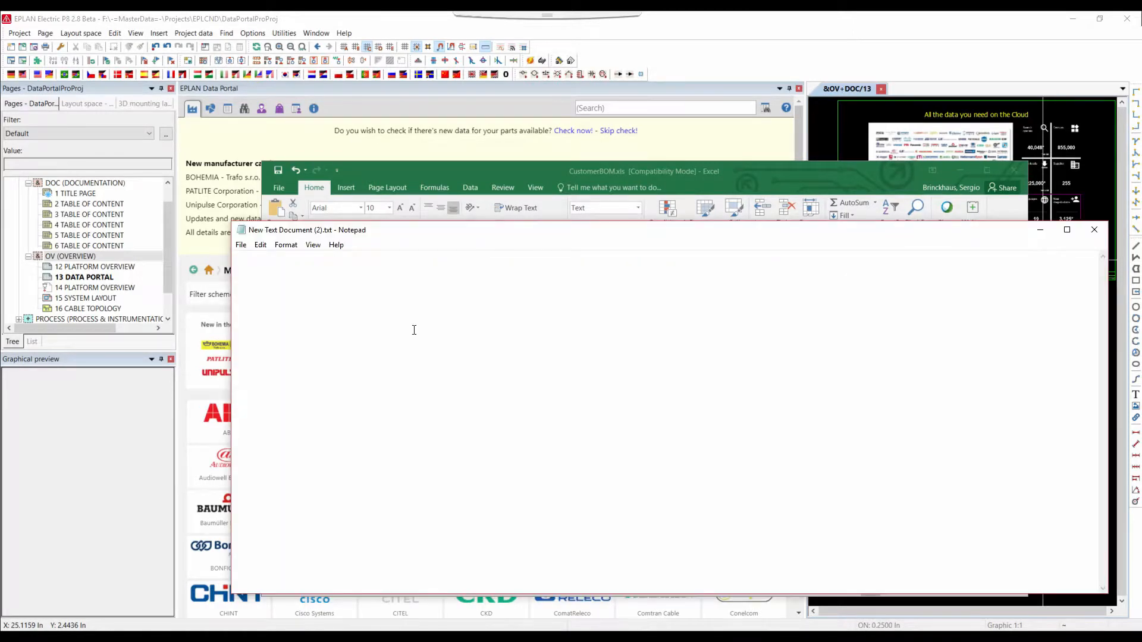
left_click_drag(441, 234, 367, 176)
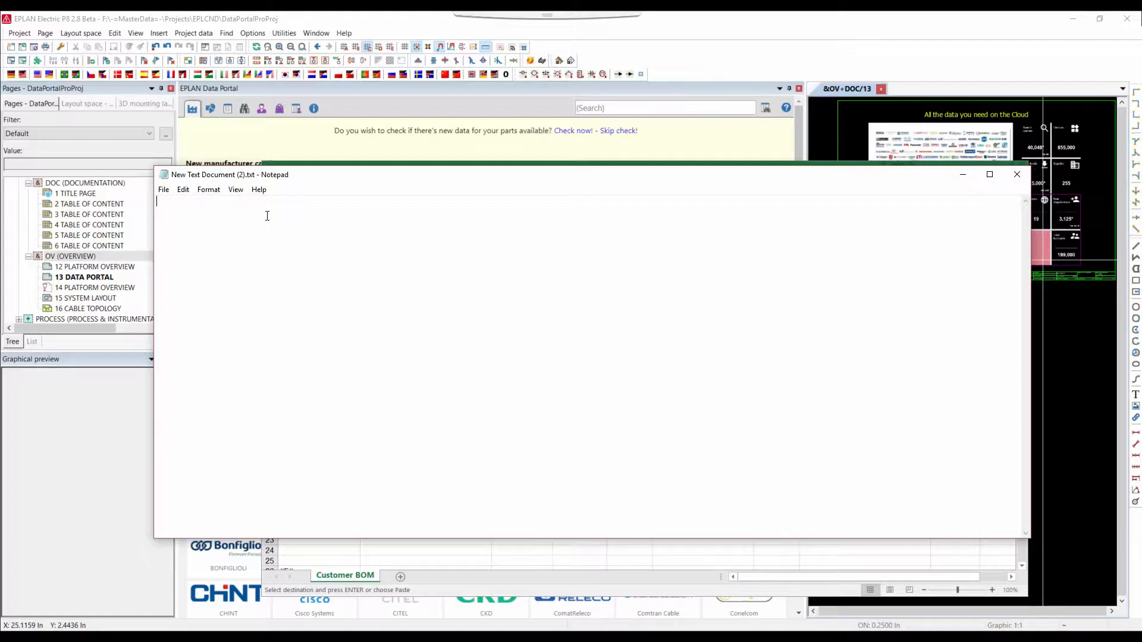
type("partnr")
key("Return")
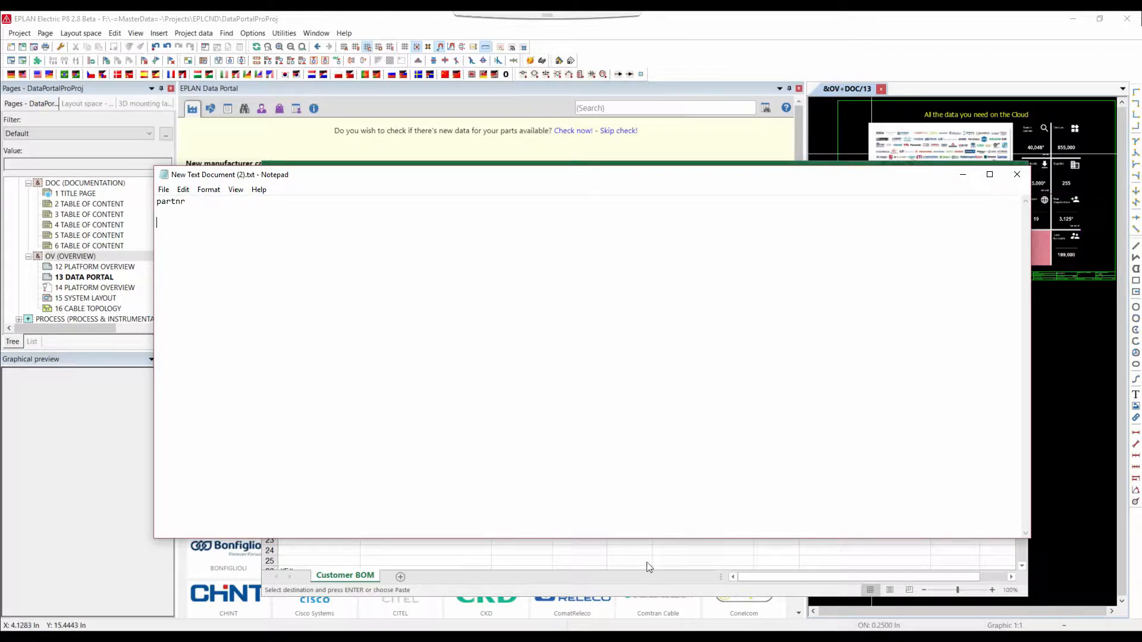
- Copy the part numbers in cells A10 to A21 of CustomerBOM.xls and paste them below the partnr header in Notepad
left_click_drag(682, 178, 629, 184)
left_click(638, 173)
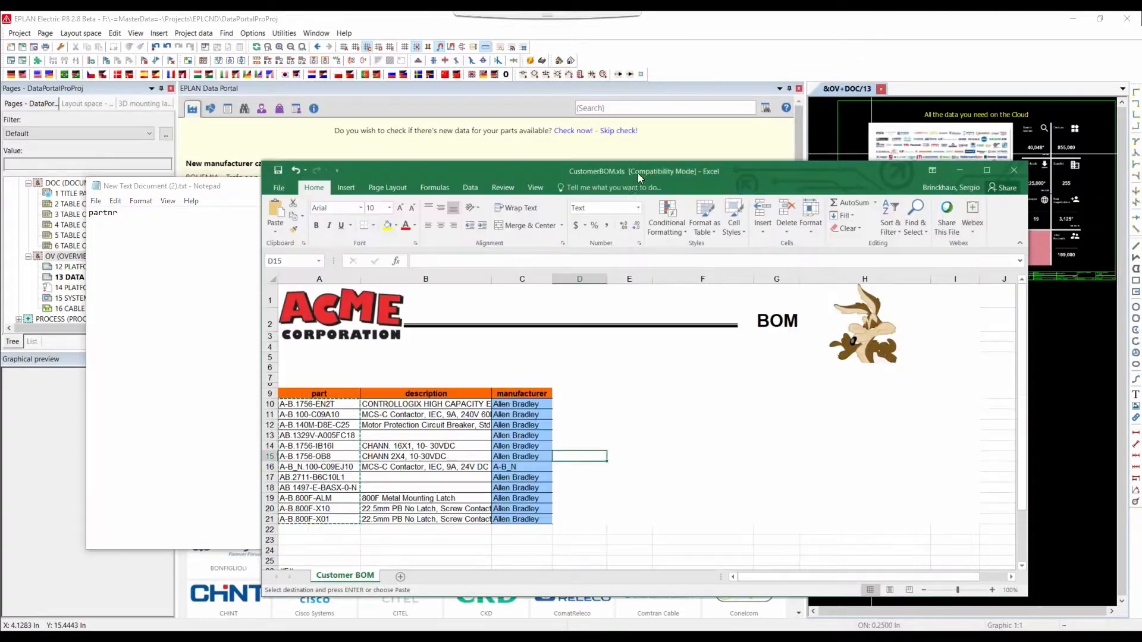
left_click_drag(331, 404, 326, 520)
key("ctrl+c")
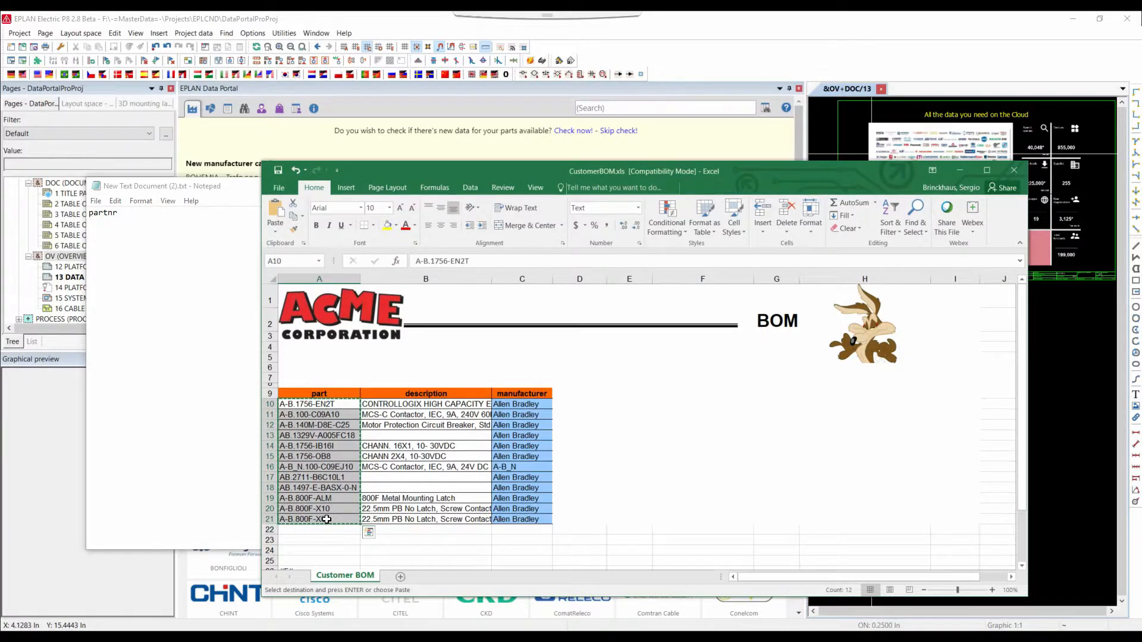
left_click(115, 283)
key("ctrl+v")
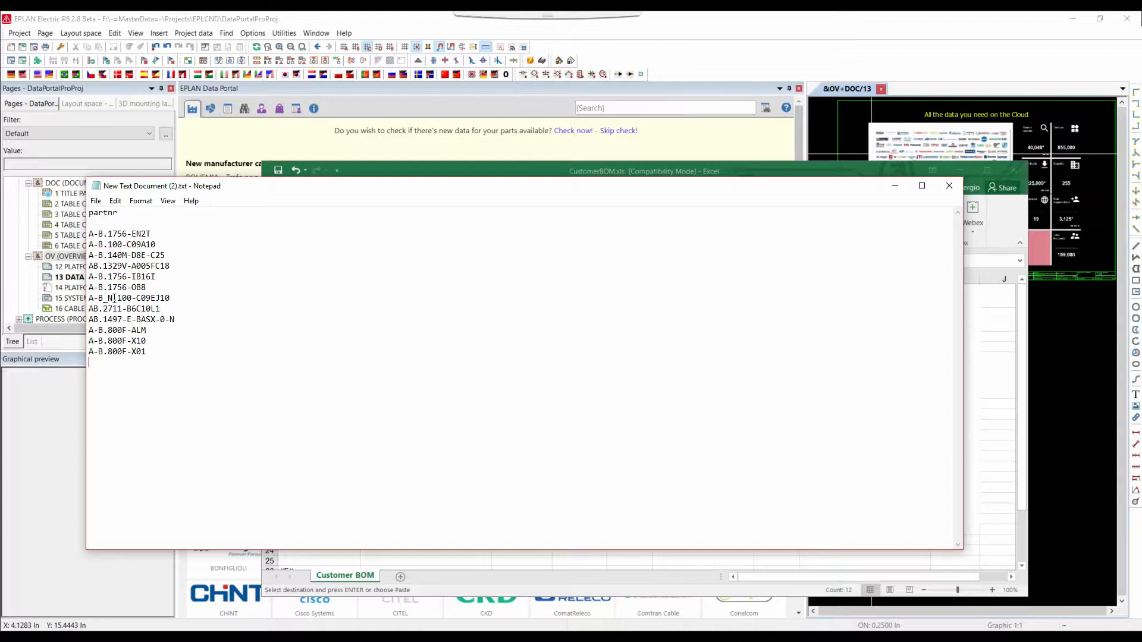
- Correct the AB prefix of 1497-E-BASX-0-N, 2711-B6C10L1 and 1329V-A005FC18 to A-B, and change the 1756-EN2T prefix to A-B_N
key("Up")
key("Up")
type("-")
key("Up")
type("-")
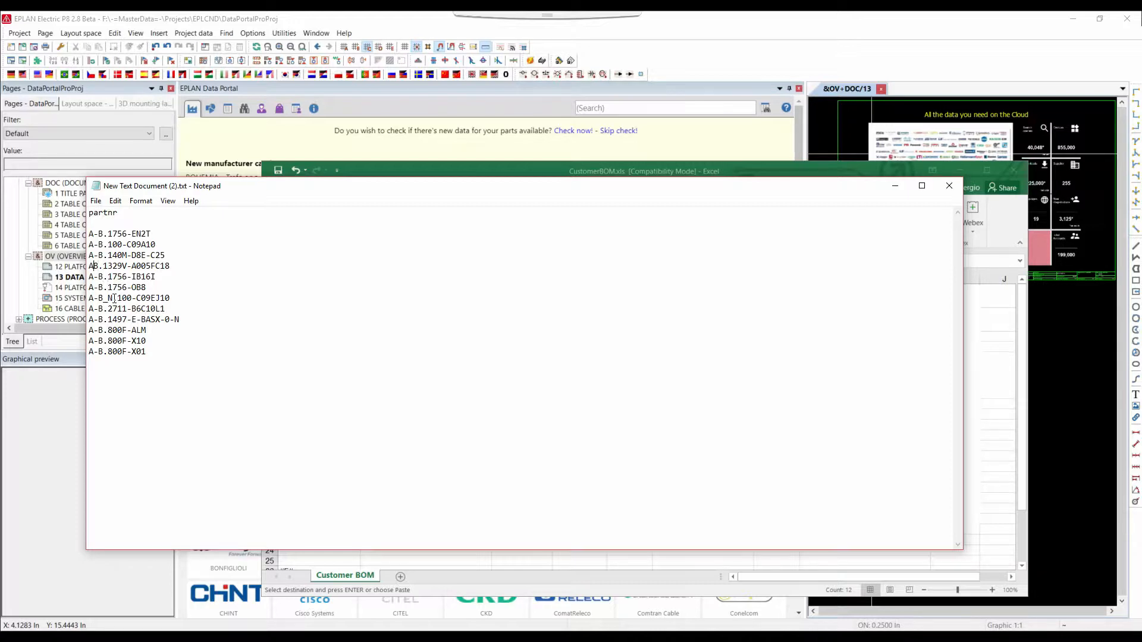
type("-")
key("Up")
type("_N")
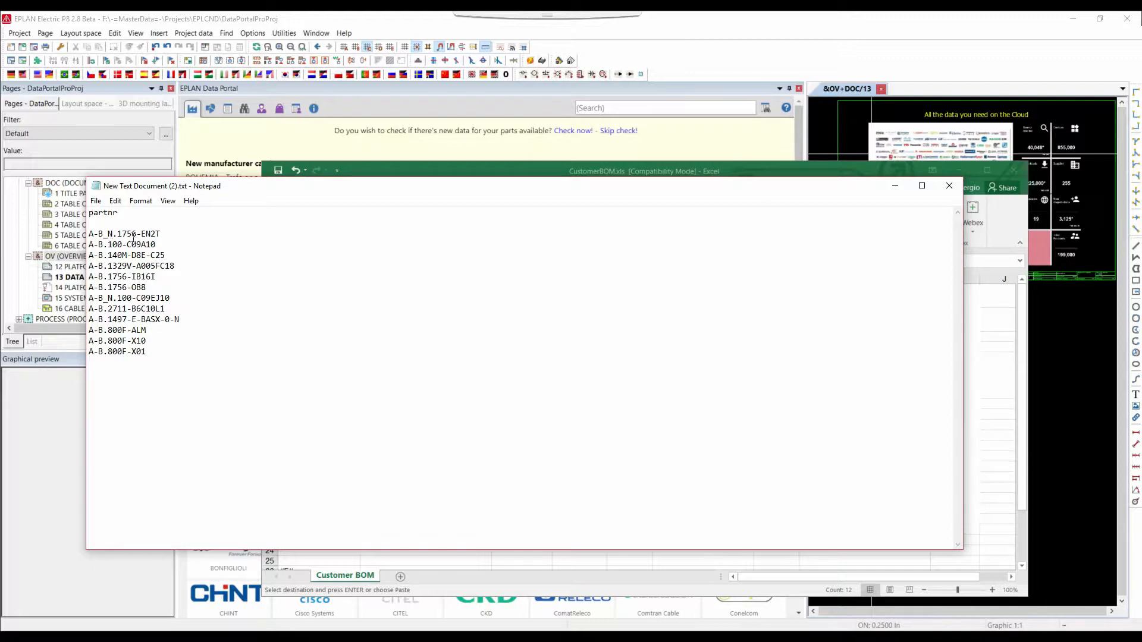
- Change the A-B prefix to A-B_N for all remaining part numbers in the text file
left_click_drag(114, 235, 87, 352)
key("ctrl+c")
key("ctrl+v")
key("ctrl+v")
key("ctrl+v")
key("ctrl+v")
key("ctrl+v")
key("ctrl+v")
key("ctrl+v")
key("ctrl+v")
key("ctrl+v")
key("ctrl+v")
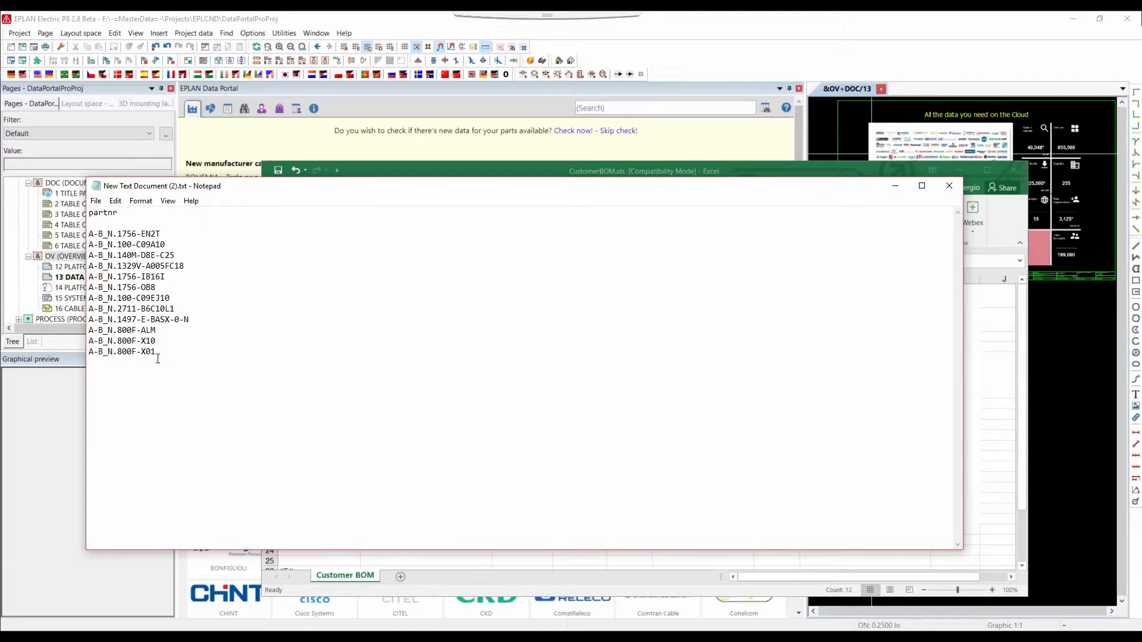
- Save the part number list to the Desktop as a text document named CUstomer parts
left_click(160, 356)
left_click(95, 201)
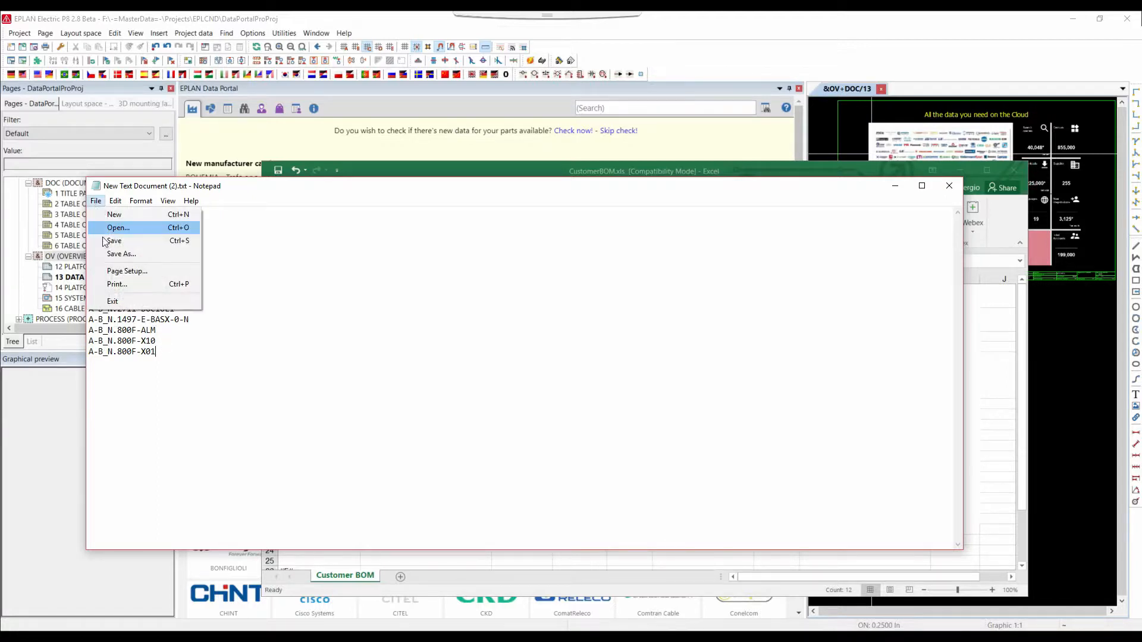
left_click(112, 253)
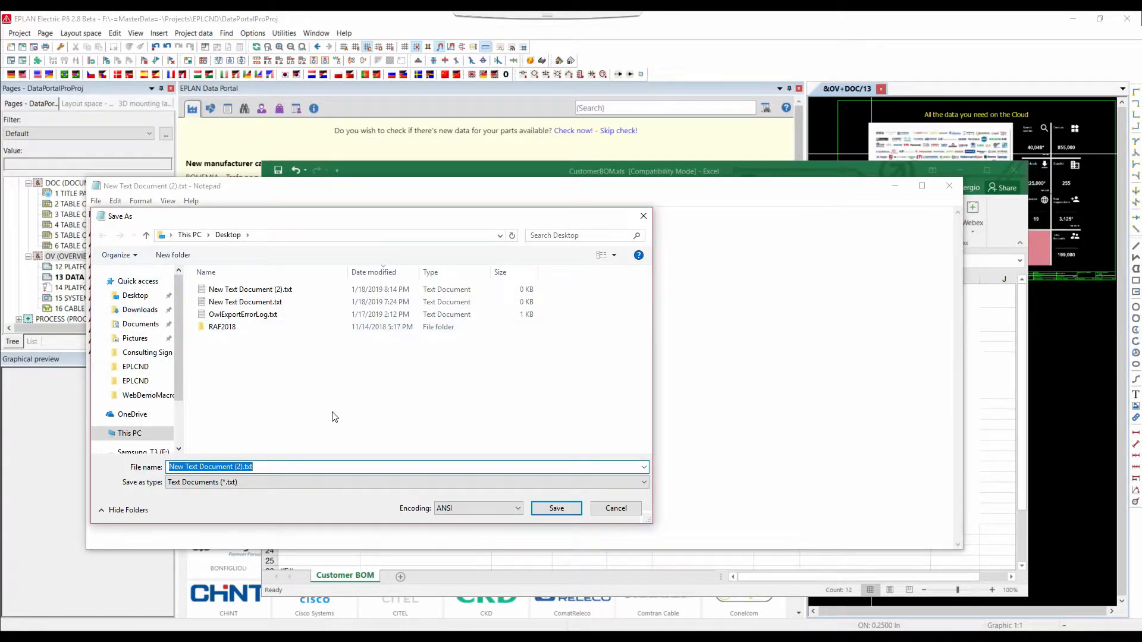
type("CUstomer ")
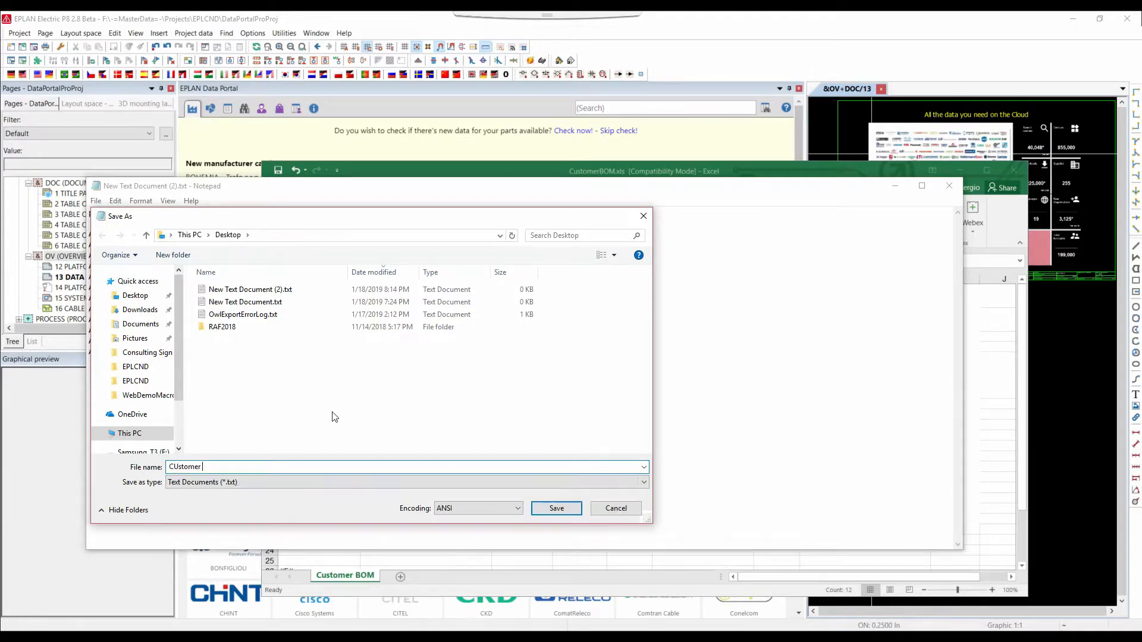
type("parts")
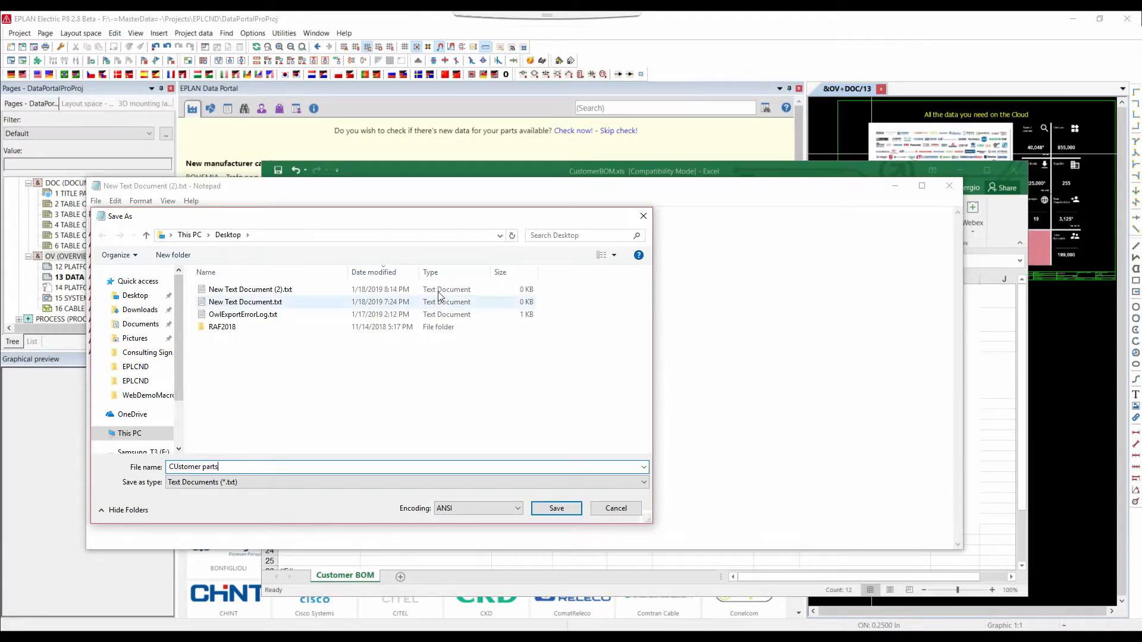
left_click(557, 508)
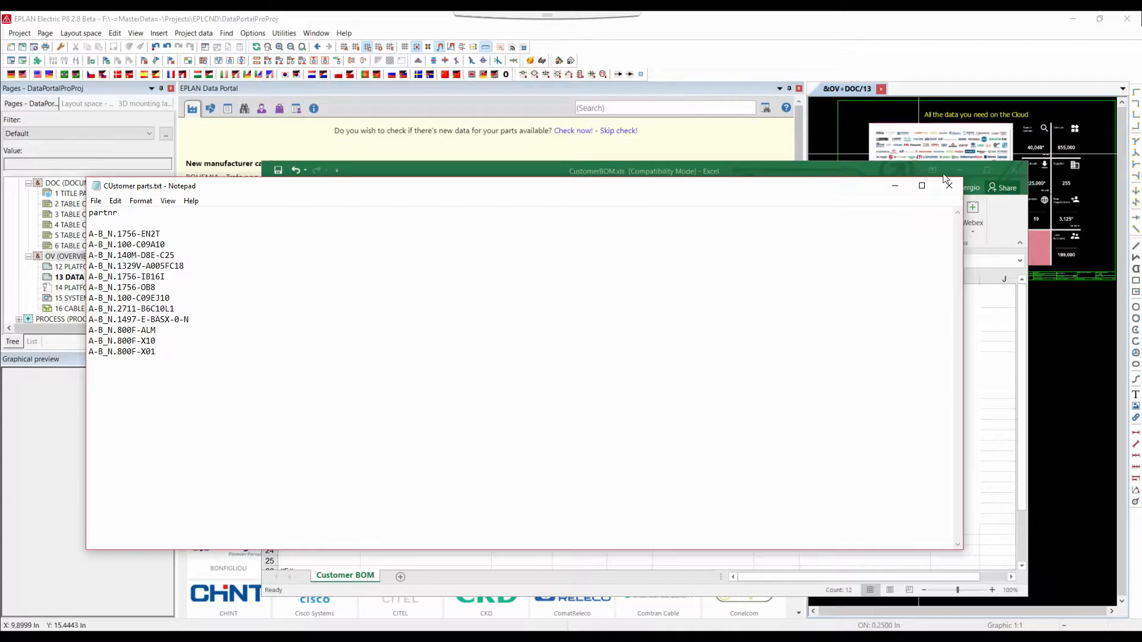
- Switch to EPLAN, open the Data Portal's shopping cart import and choose CUstomer parts.txt from the Desktop as the upload file
left_click(707, 147)
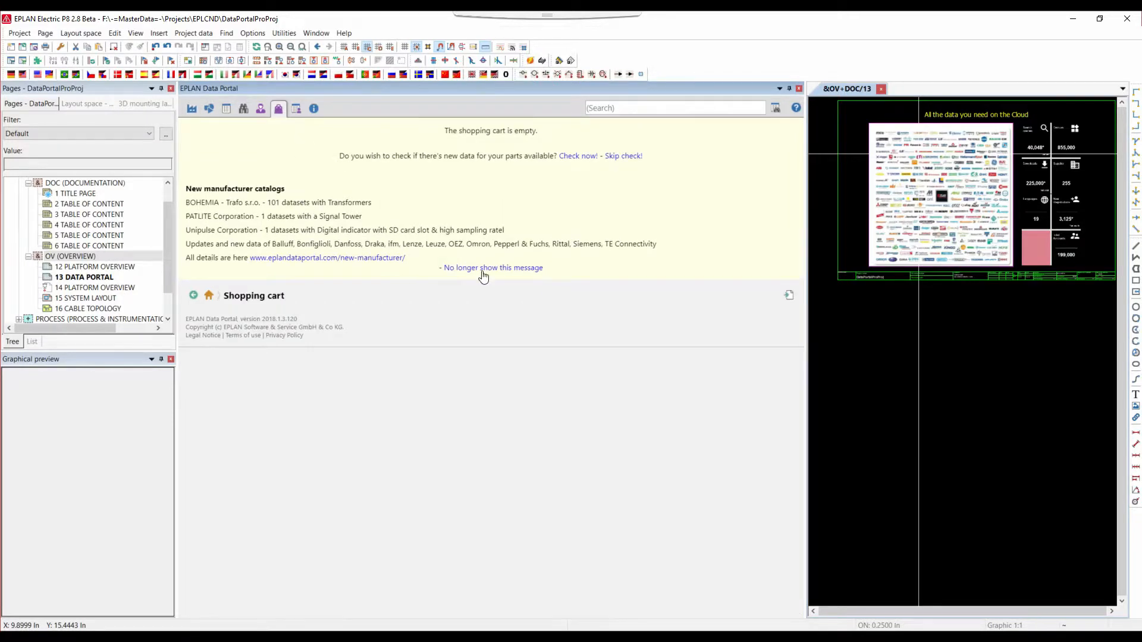
left_click(789, 295)
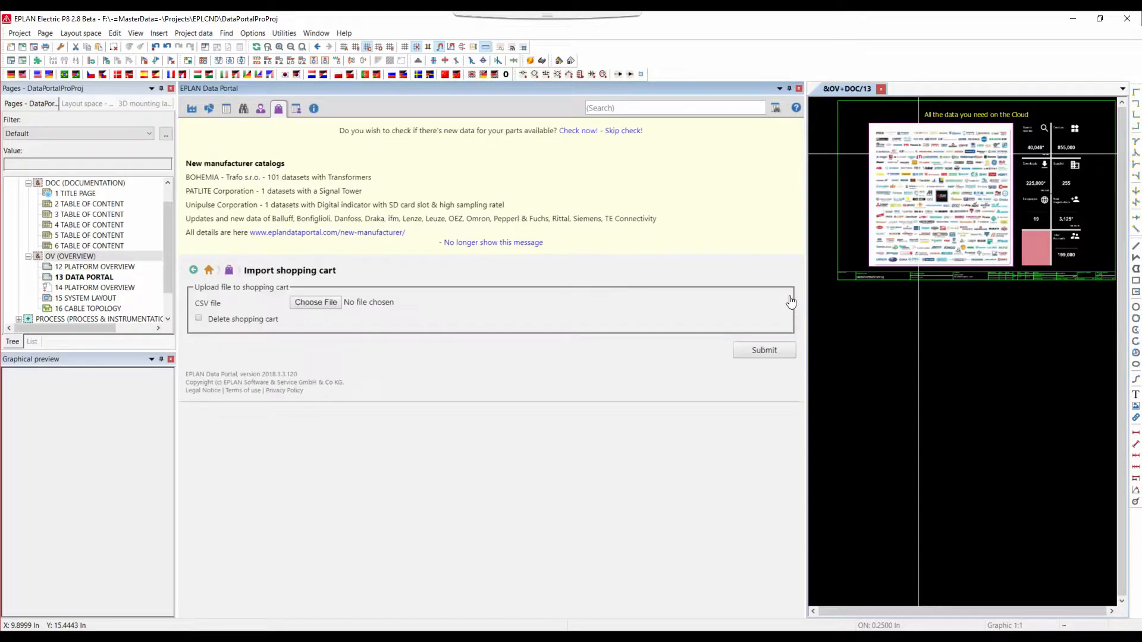
left_click(319, 304)
left_click(403, 276)
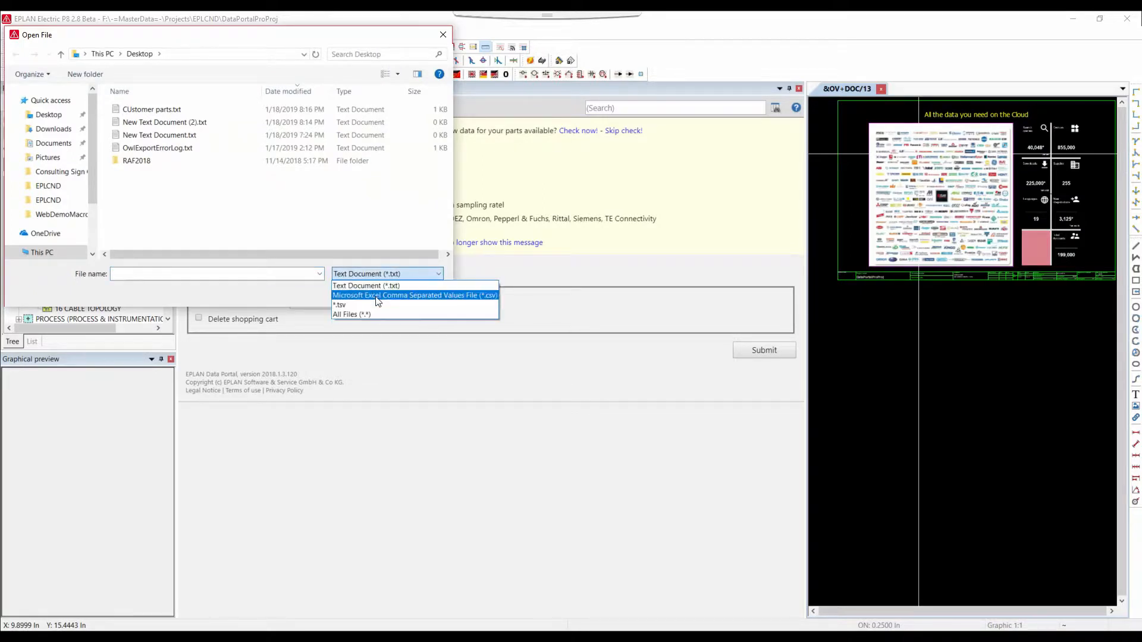
left_click(155, 113)
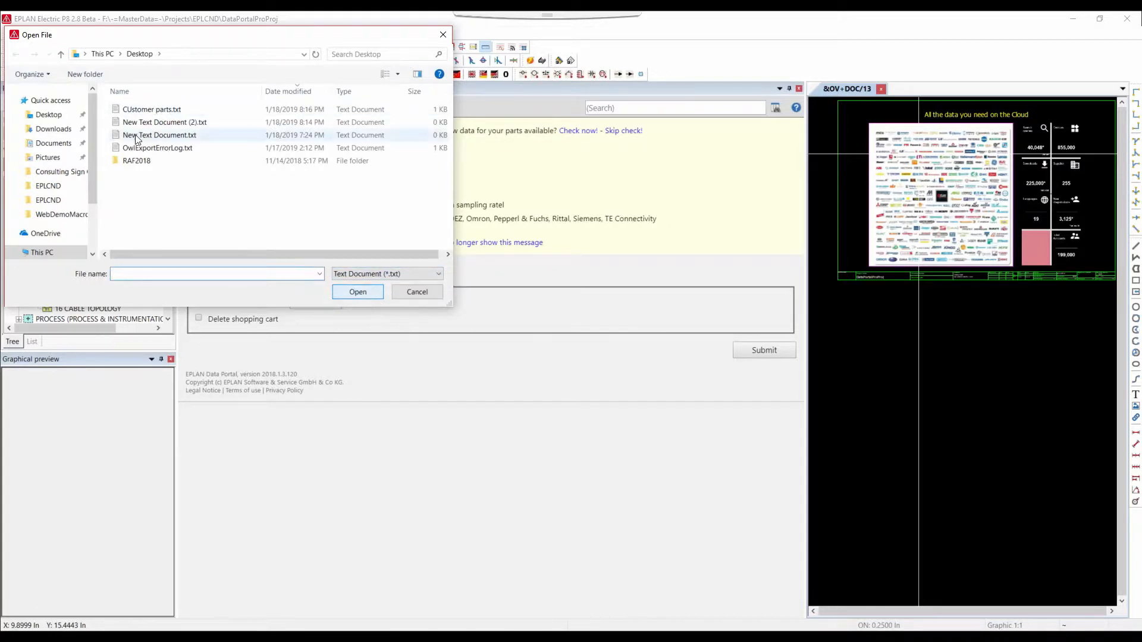
left_click(140, 110)
left_click(357, 292)
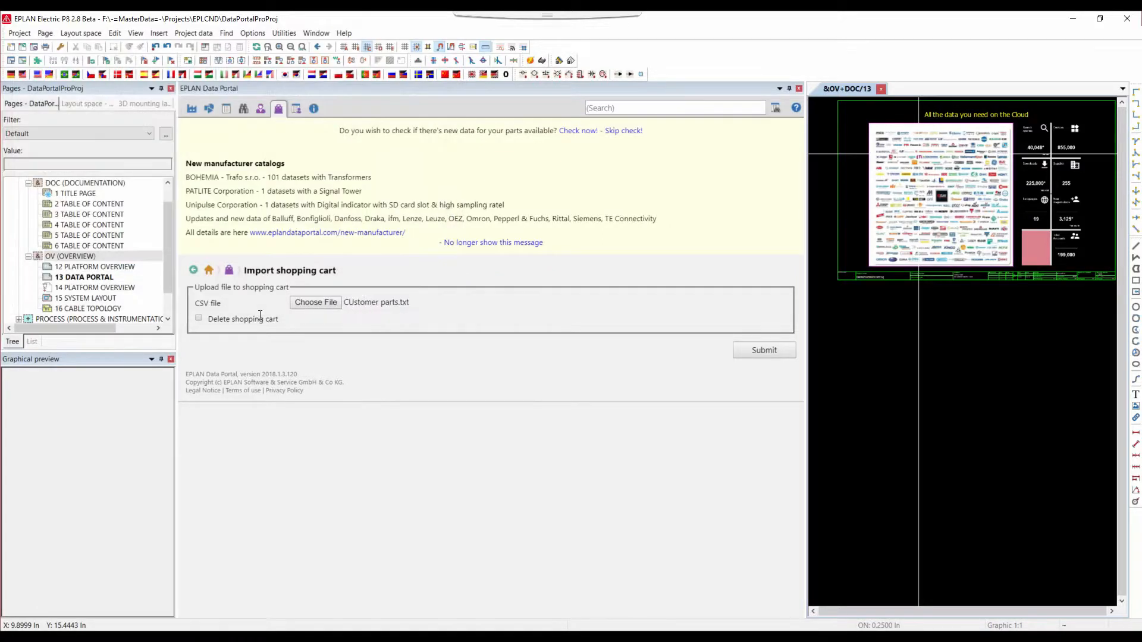
- Submit the import file, add all matched parts to the shopping cart, and look through the cart's contents
left_click(766, 352)
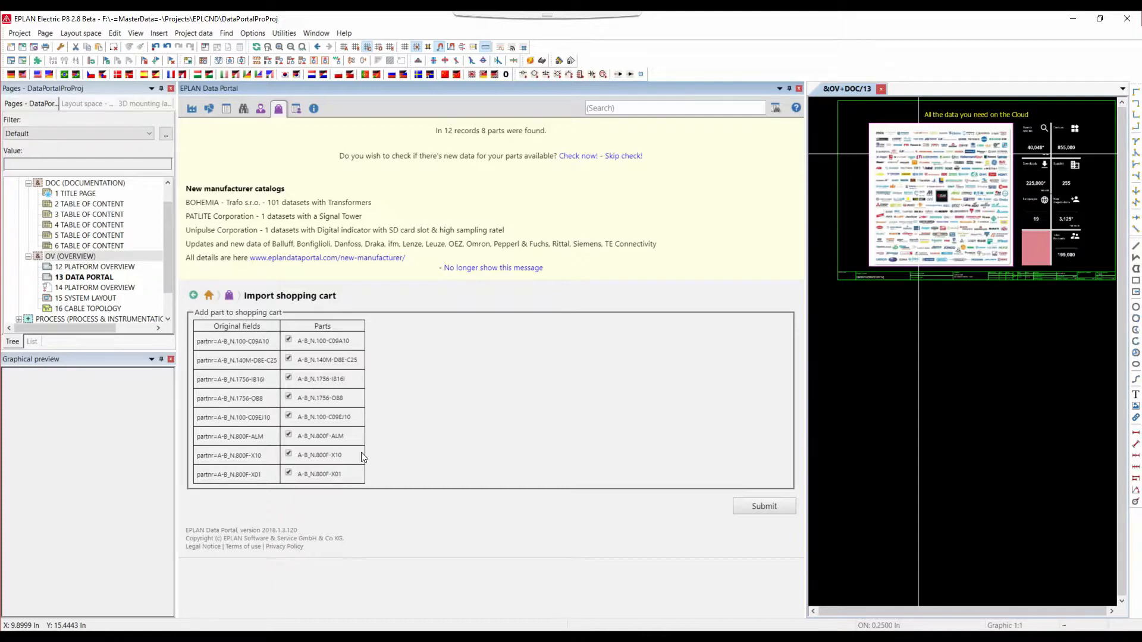
left_click(758, 508)
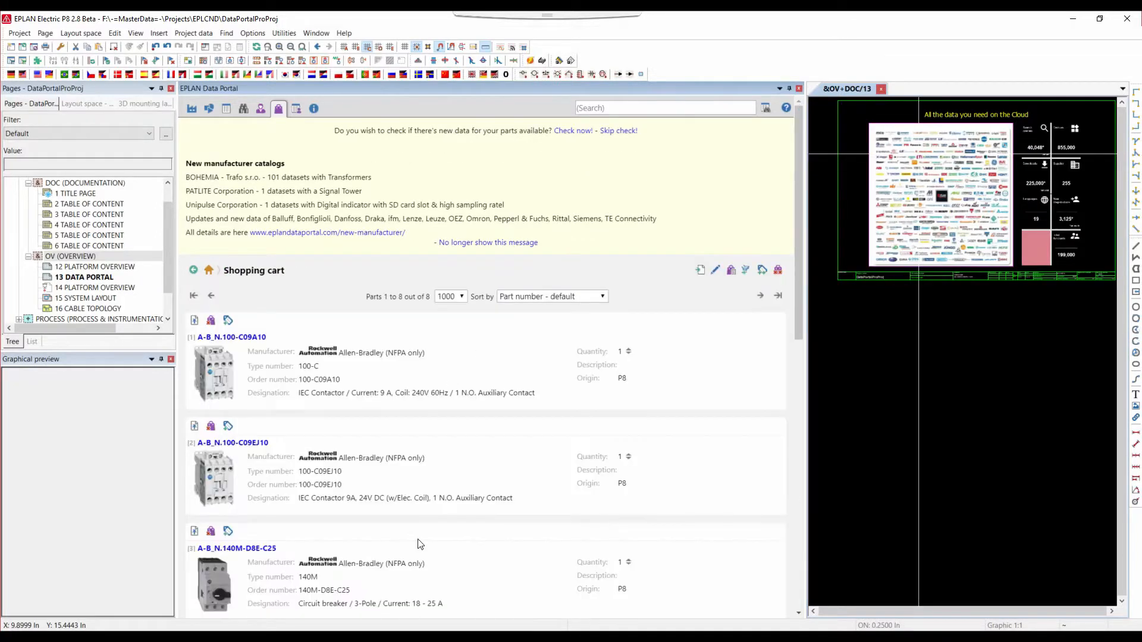
scroll(406, 515, "down", 2)
scroll(406, 515, "down", 8)
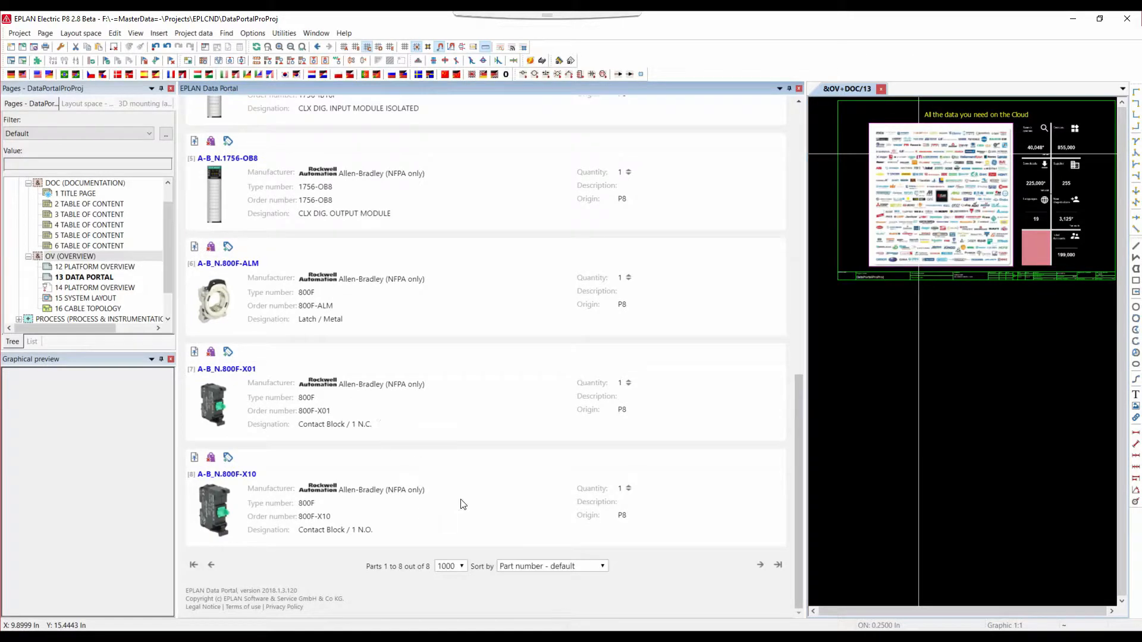
scroll(483, 513, "up", 10)
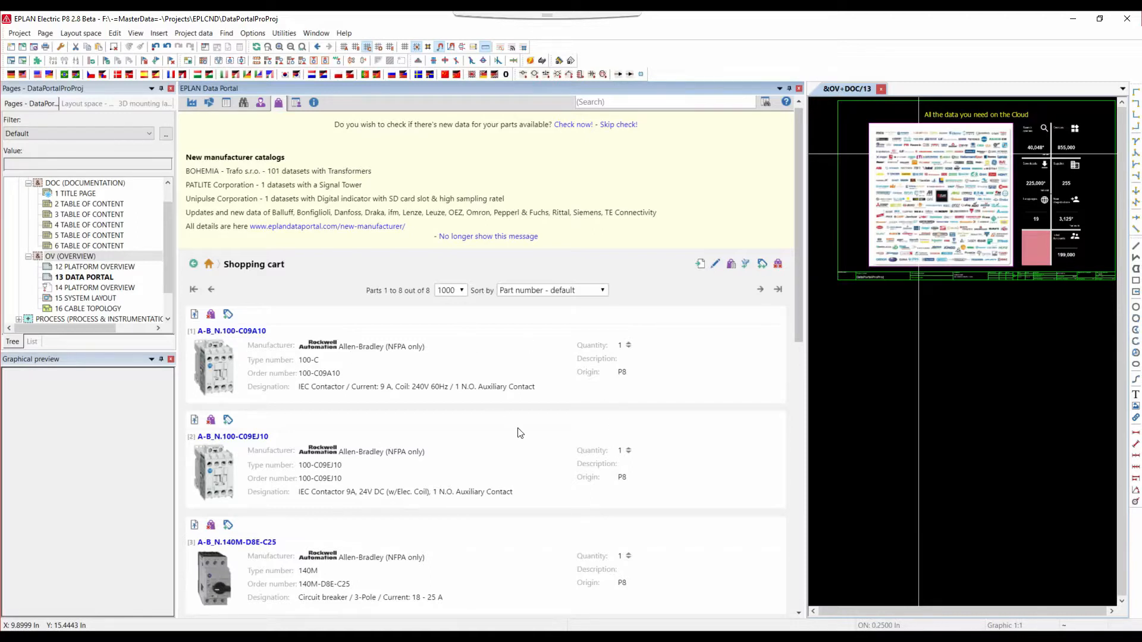
scroll(586, 502, "down", 5)
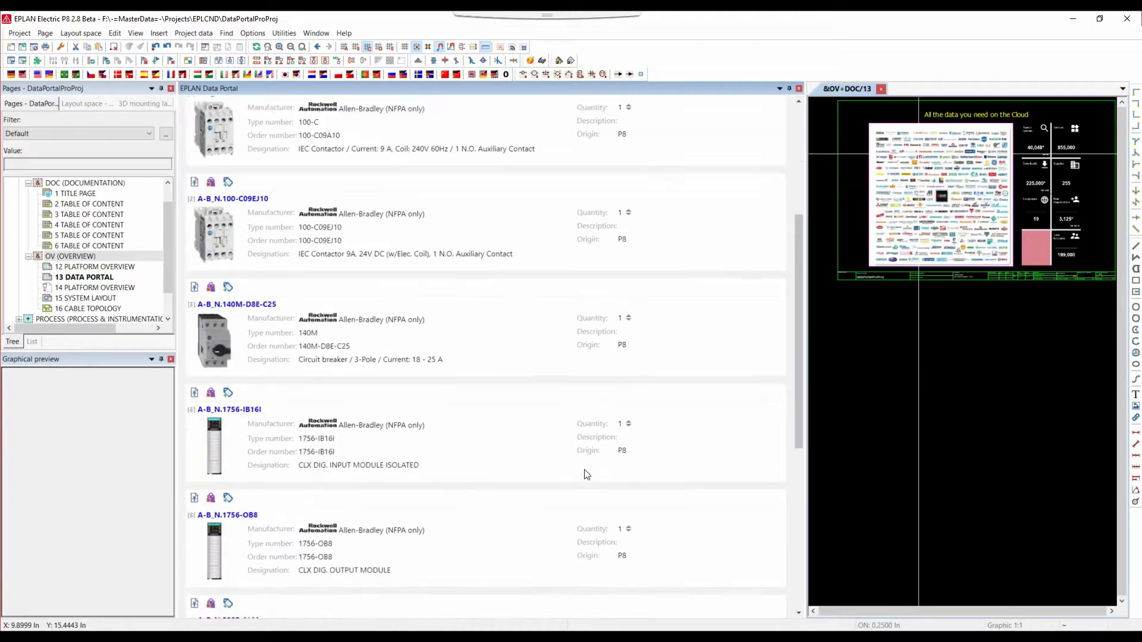
scroll(532, 491, "up", 5)
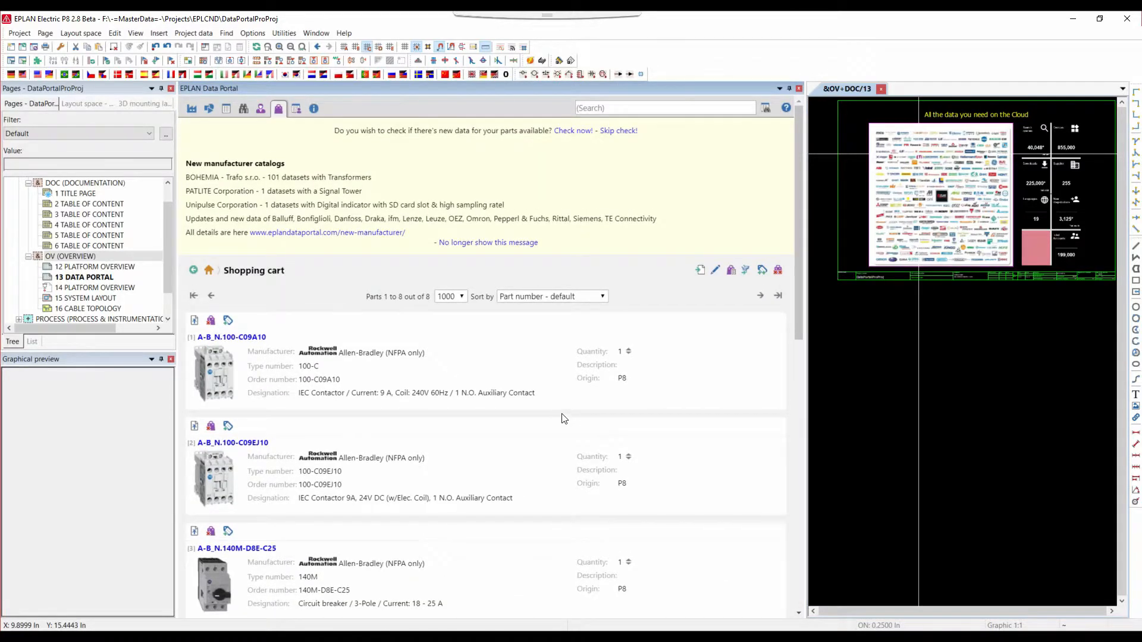
- Tag all parts in the shopping cart with a new tag named ACME Customer
left_click(761, 272)
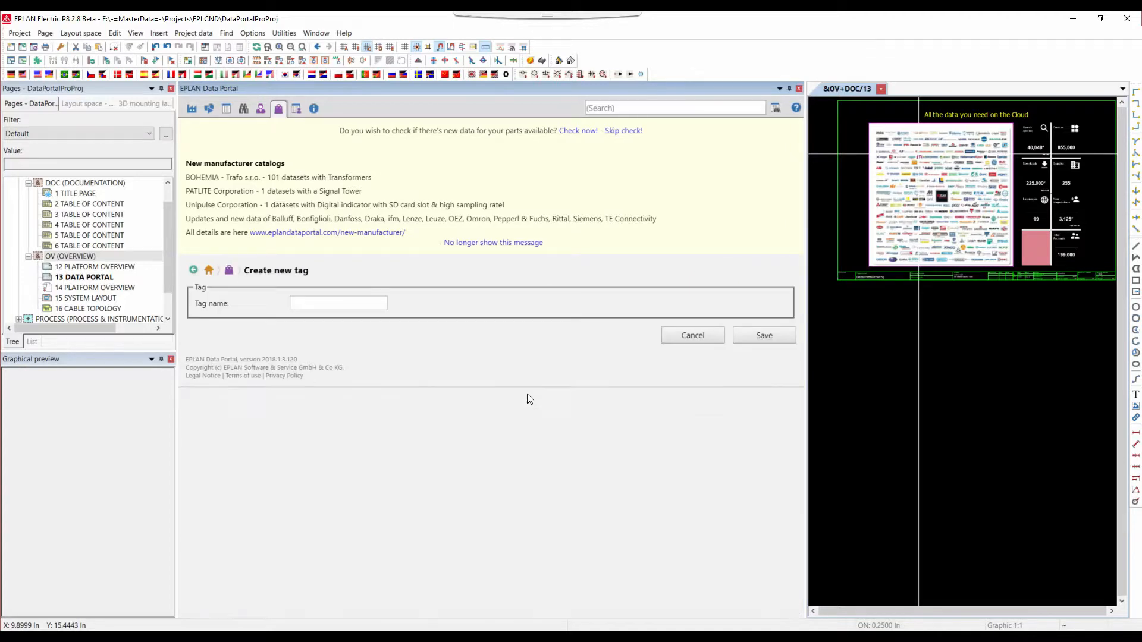
left_click(342, 303)
type("ACME Customer")
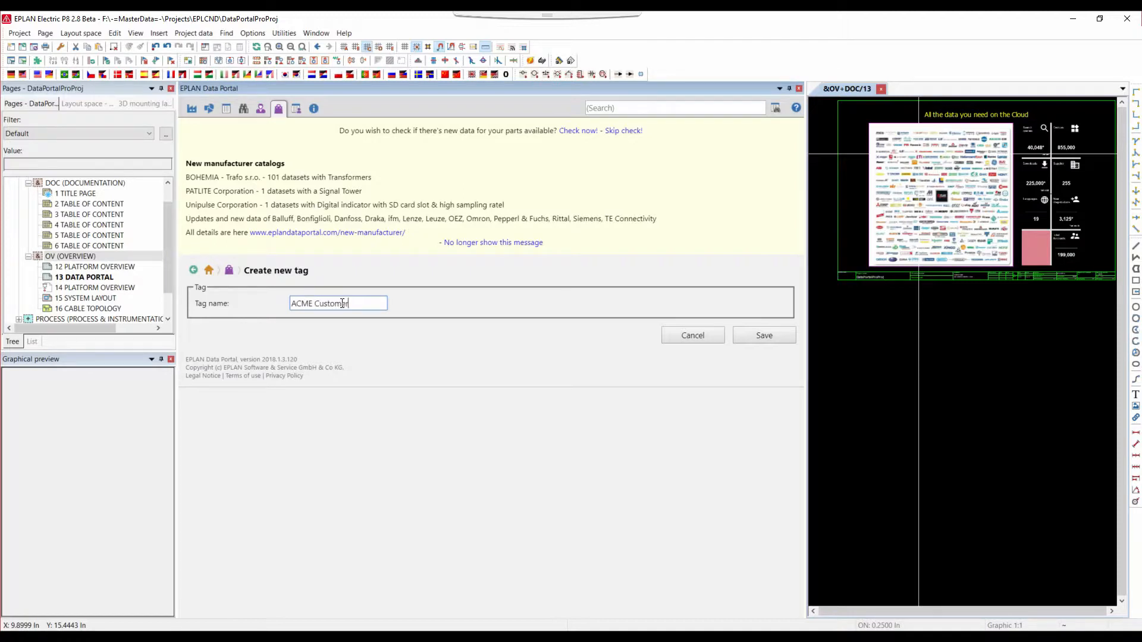
left_click(757, 337)
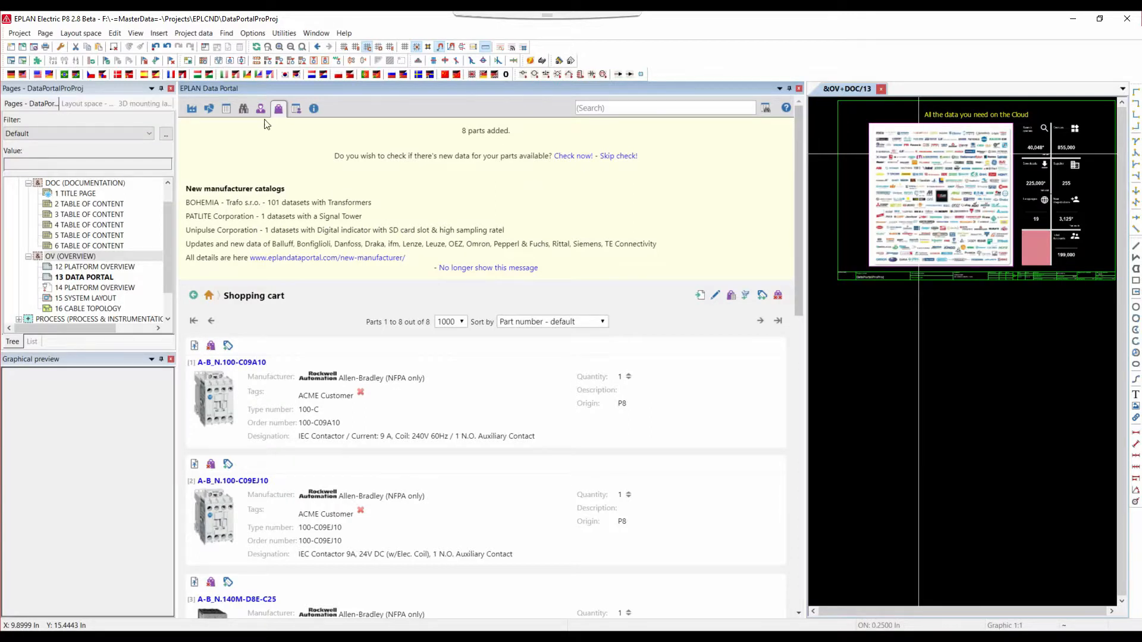
- Filter the Data Portal's parts list by the ACME Customer tag and look through the tagged parts
left_click(226, 113)
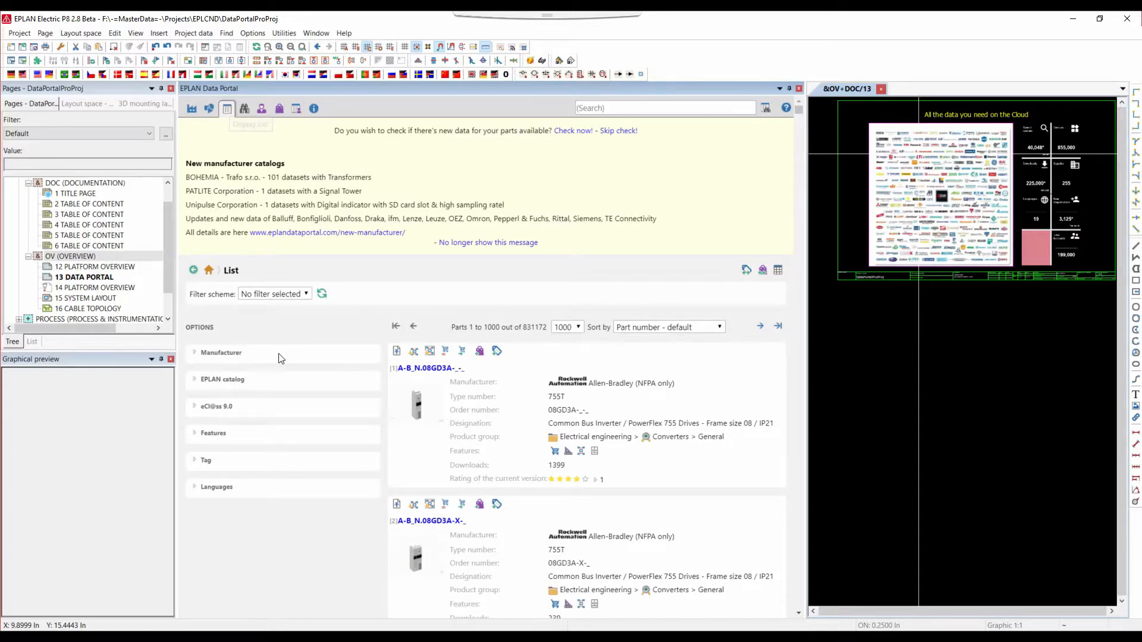
left_click(194, 463)
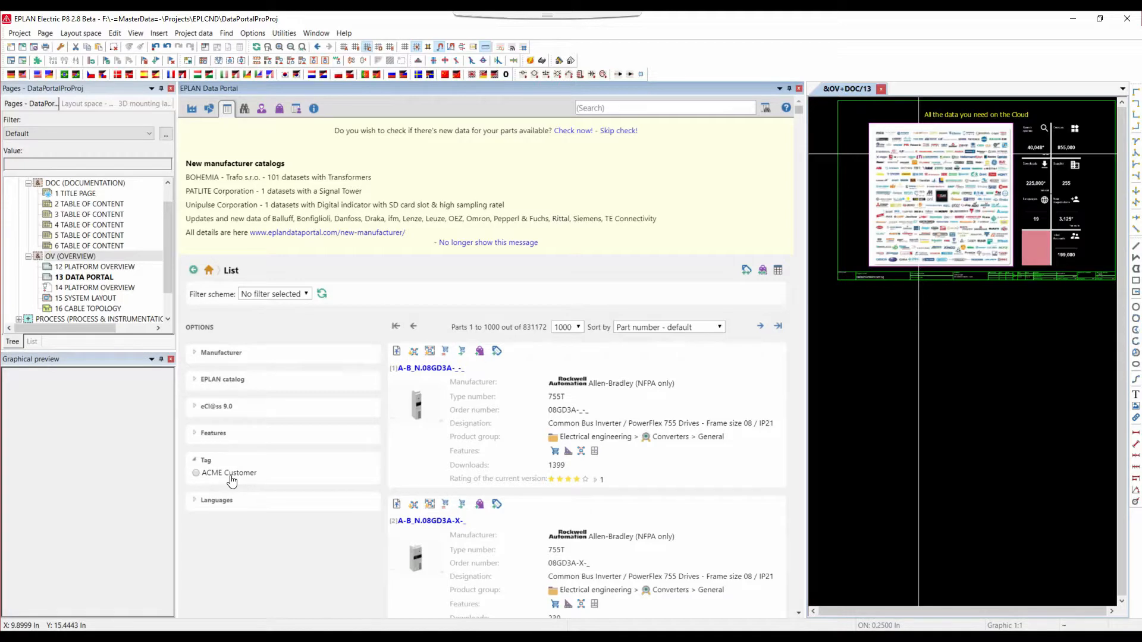
left_click(197, 473)
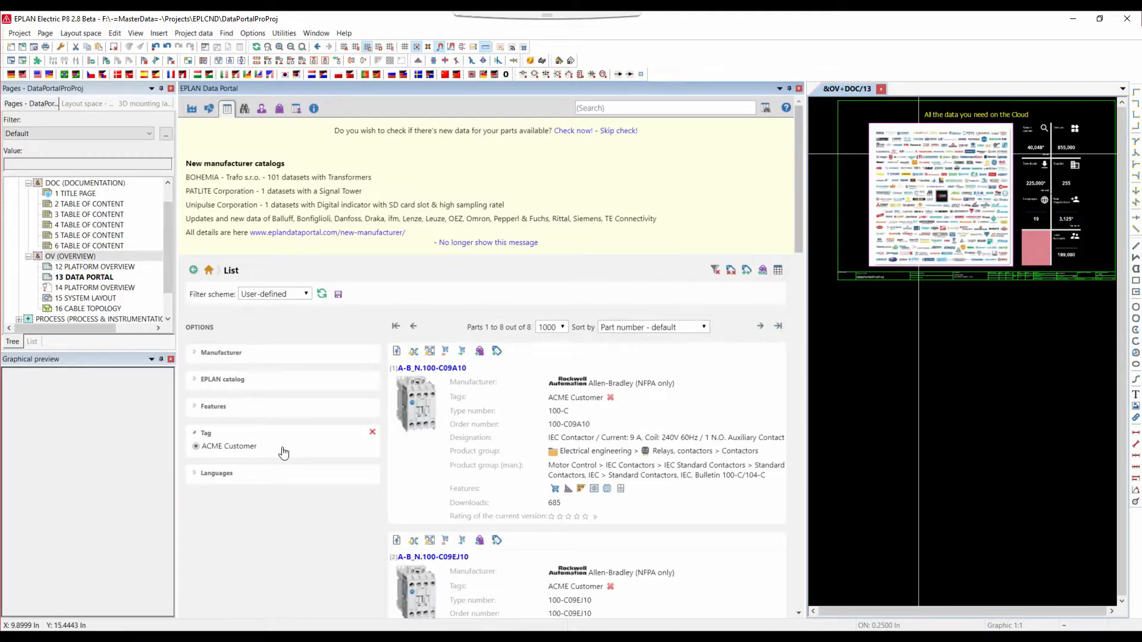
scroll(655, 447, "down", 2)
scroll(655, 448, "down", 15)
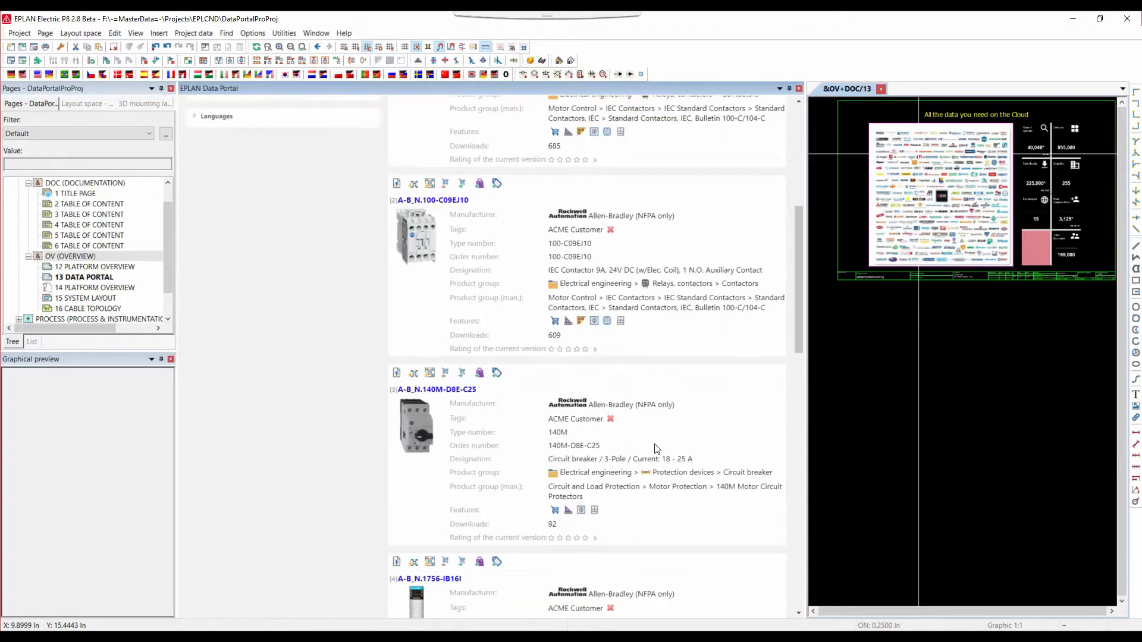
scroll(655, 448, "down", 4)
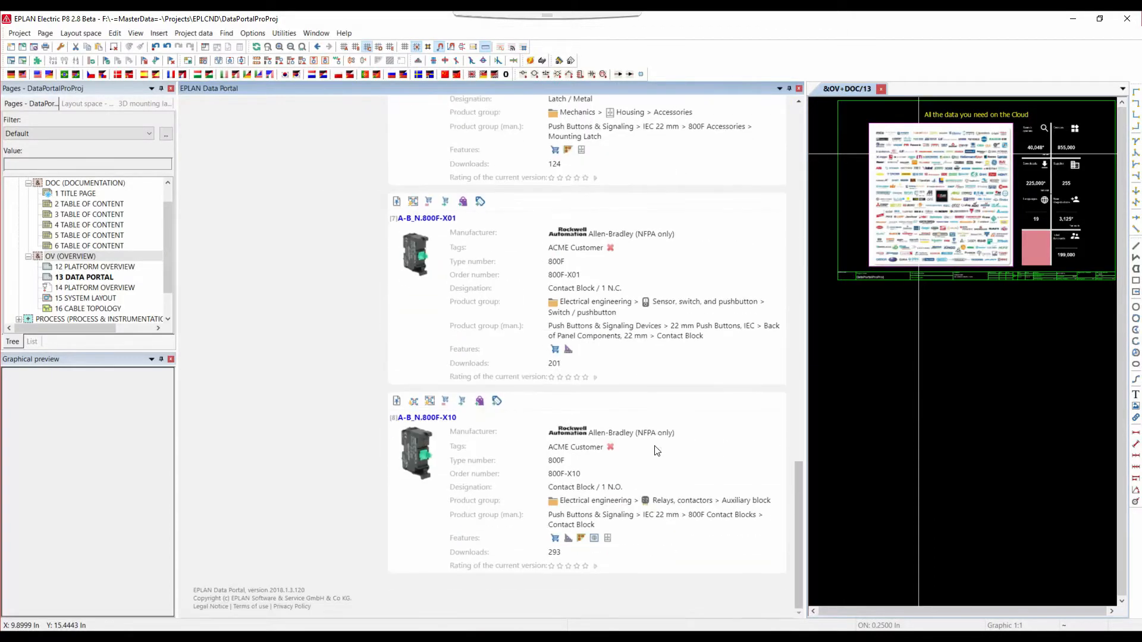
scroll(657, 450, "up", 20)
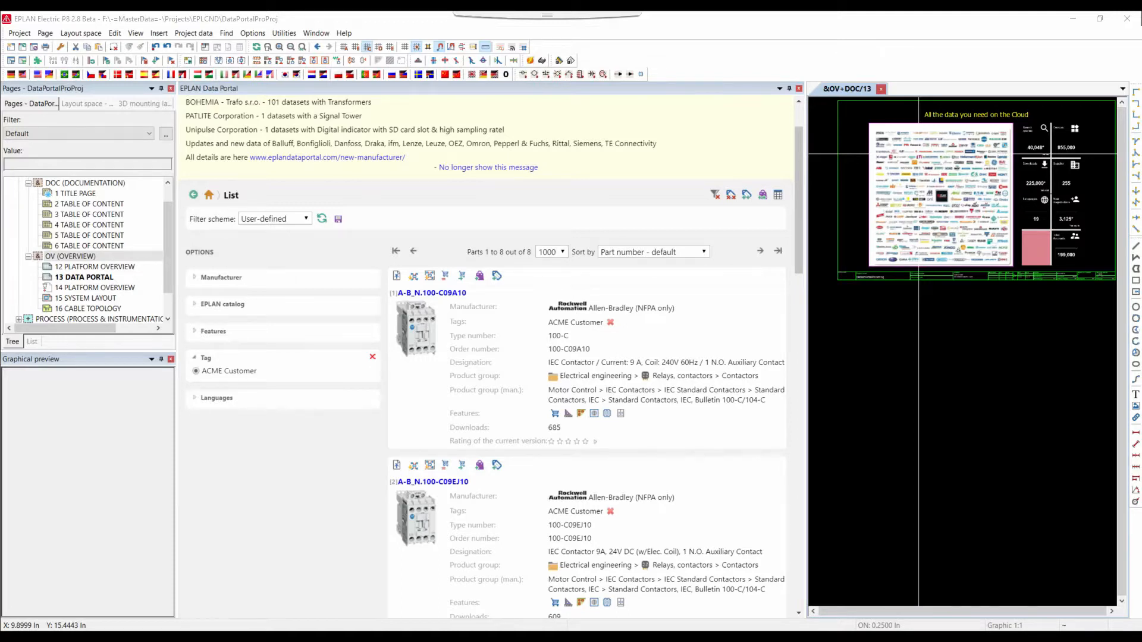
- Clear the ACME Customer tag filter from the parts list and view the available filter schemes
left_click(294, 483)
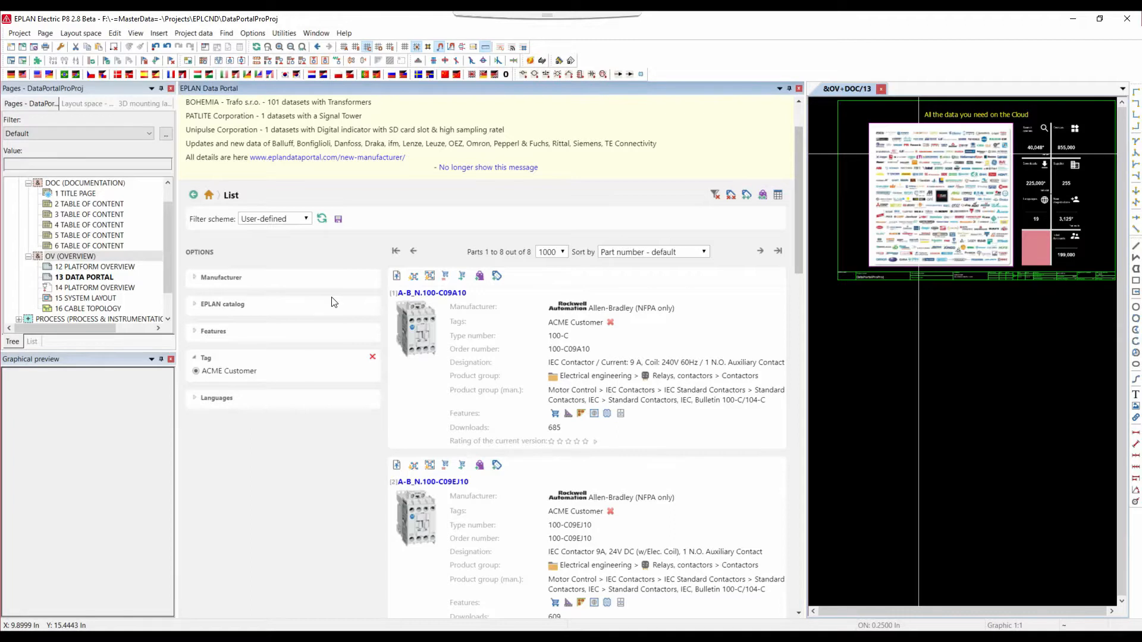
scroll(452, 318, "up", 2)
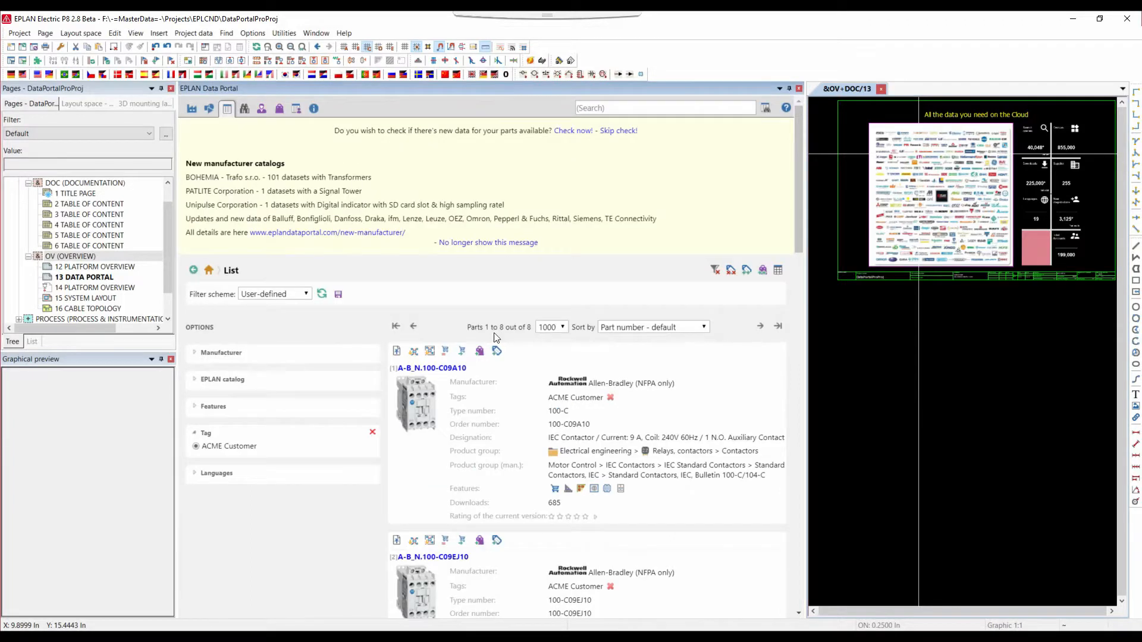
left_click(731, 272)
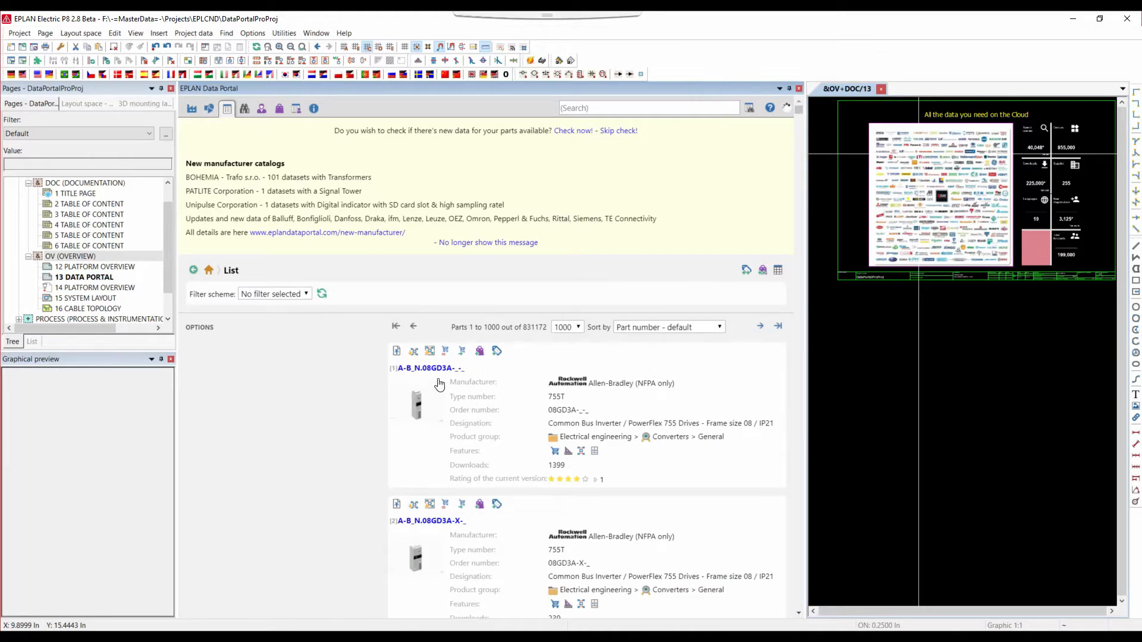
left_click(305, 295)
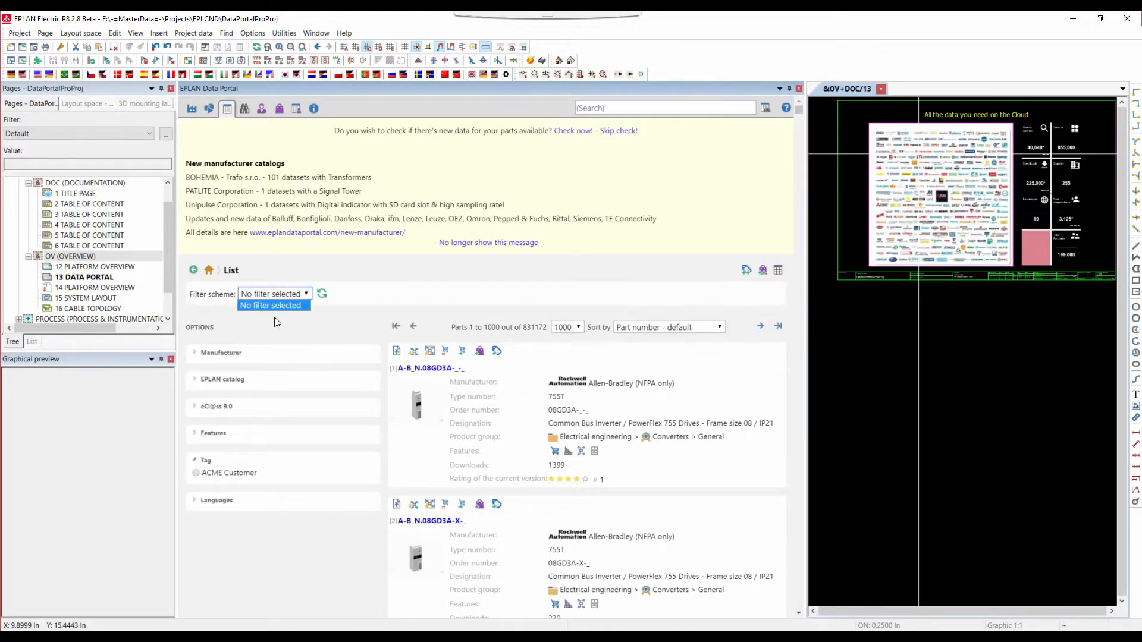
- Open the Data Portal's detailed part search and set the manufacturer to Allen-Bradley (NFPA only)
left_click(244, 110)
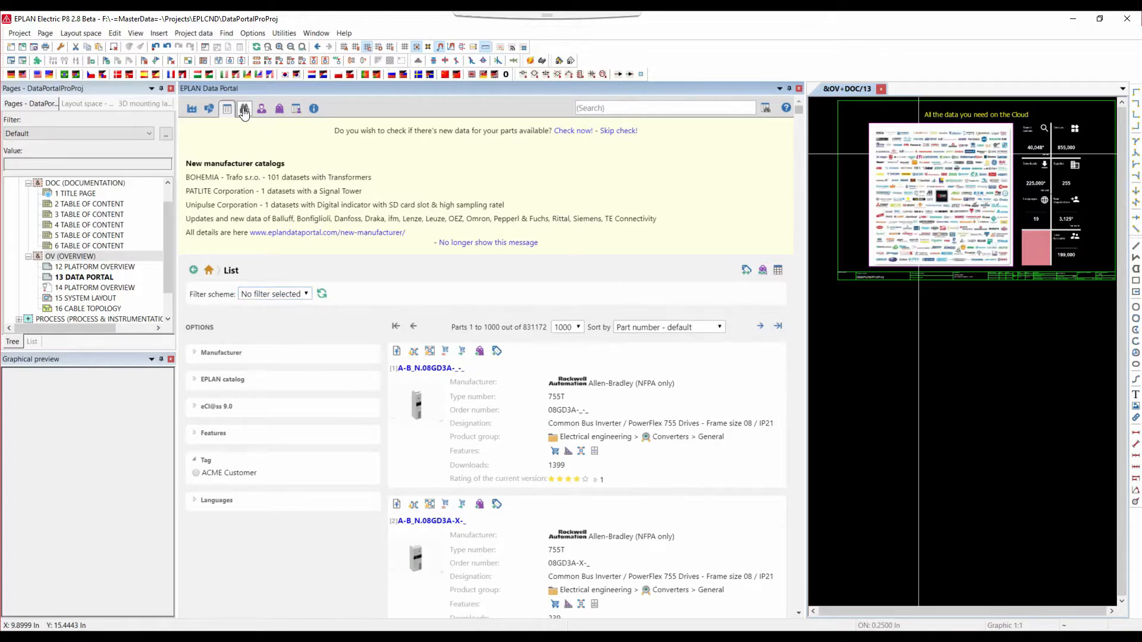
left_click(244, 111)
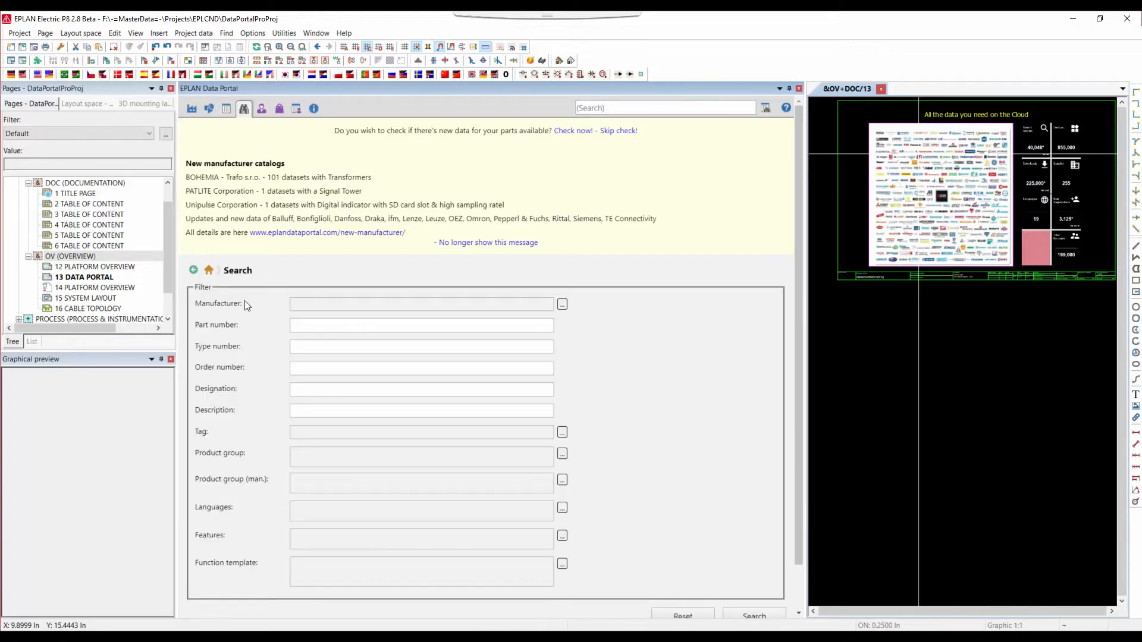
left_click(562, 305)
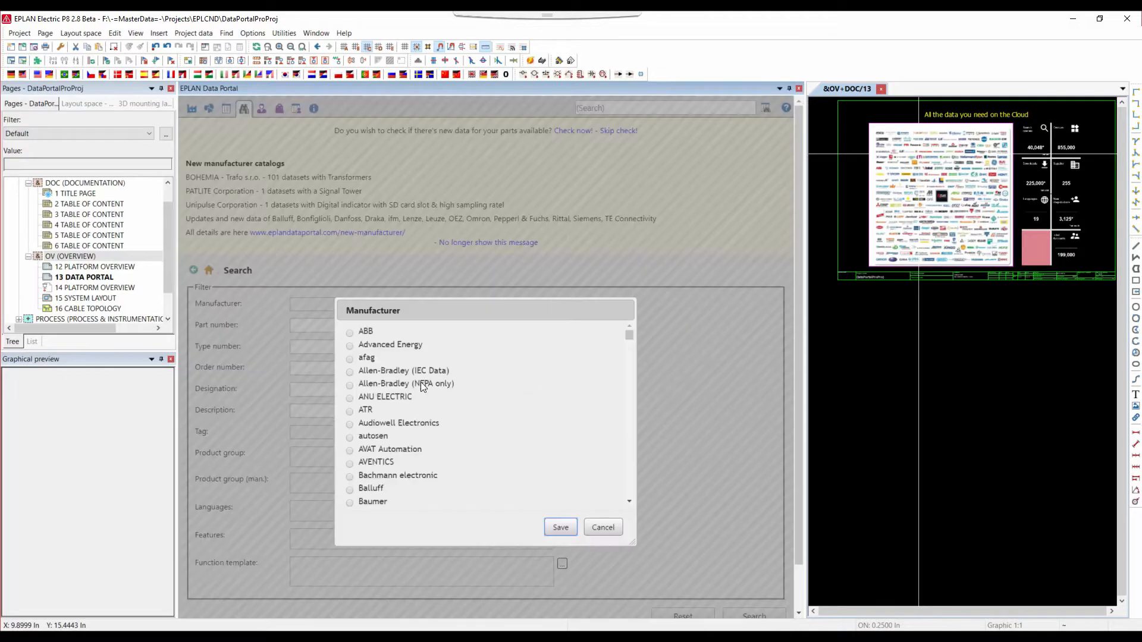
left_click(351, 386)
left_click(560, 529)
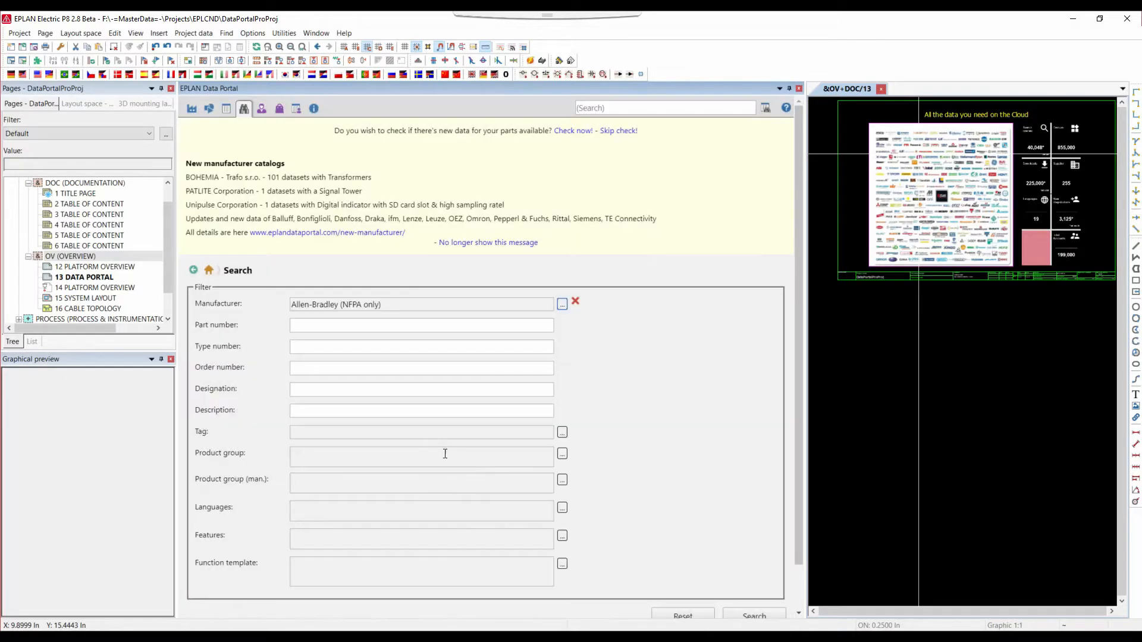
- Restrict the part search to the features Drilling pattern and 3D graphic data, and run the search
left_click(561, 537)
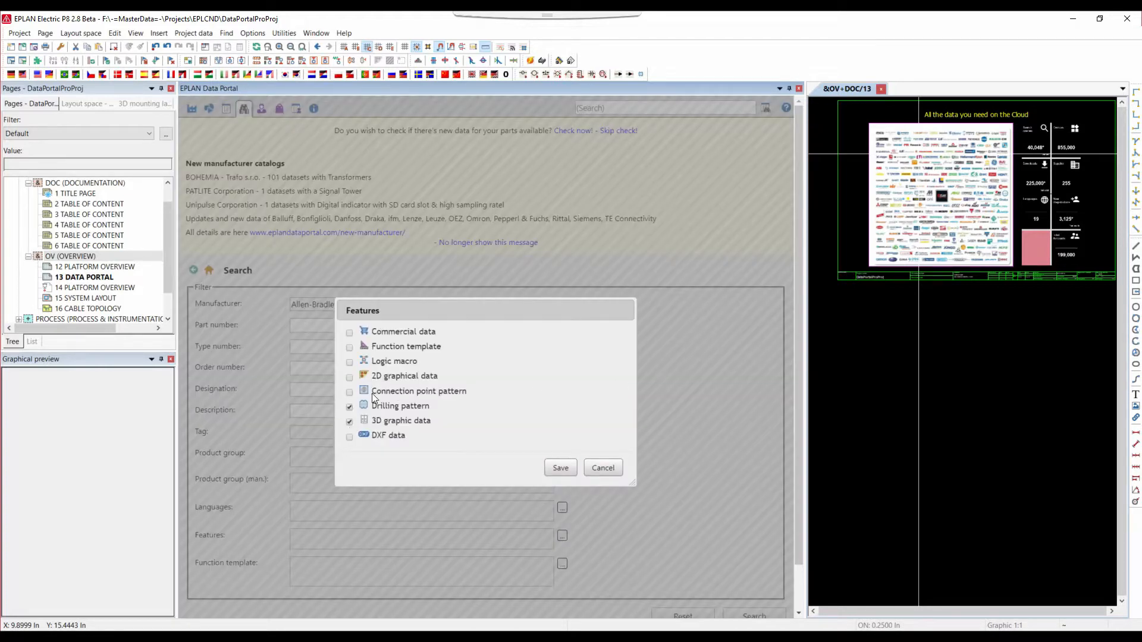
left_click(560, 468)
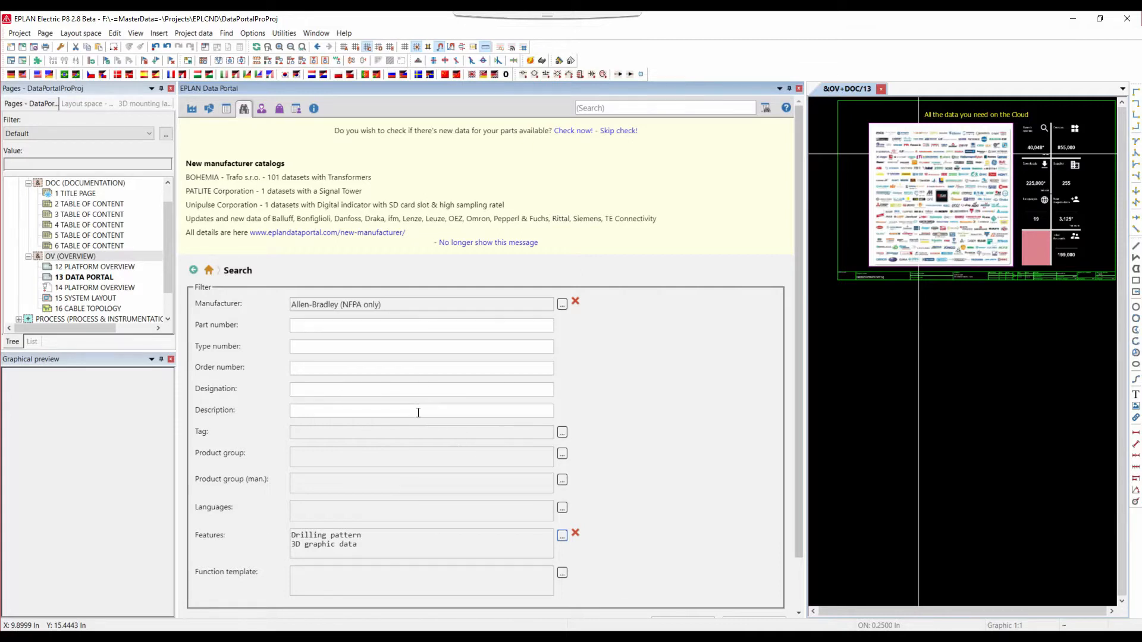
scroll(419, 414, "down", 2)
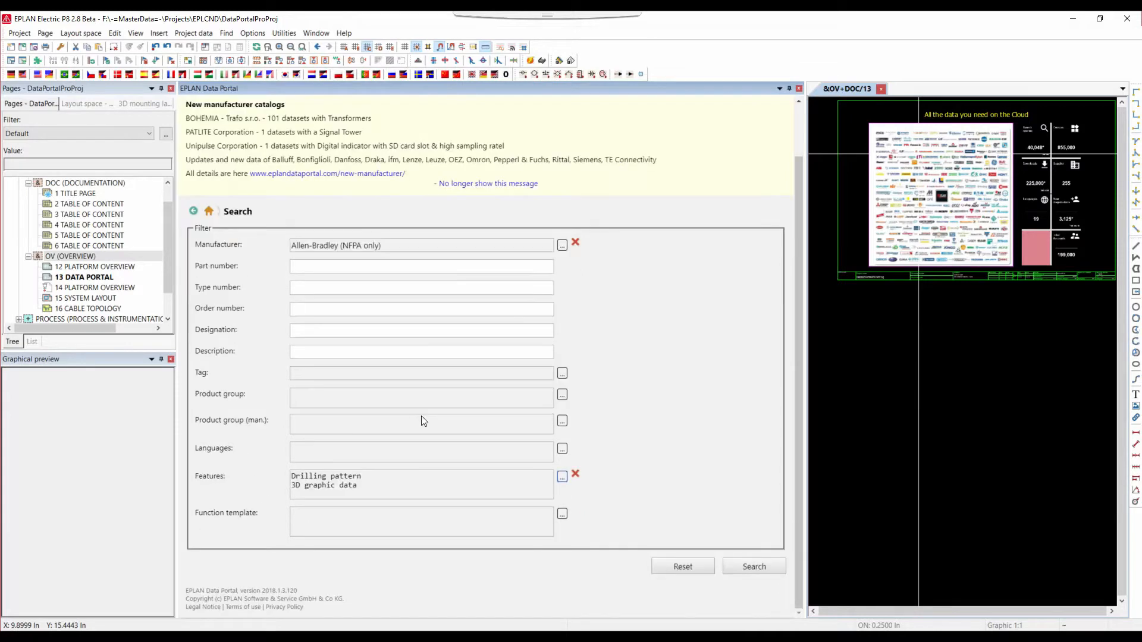
left_click(755, 566)
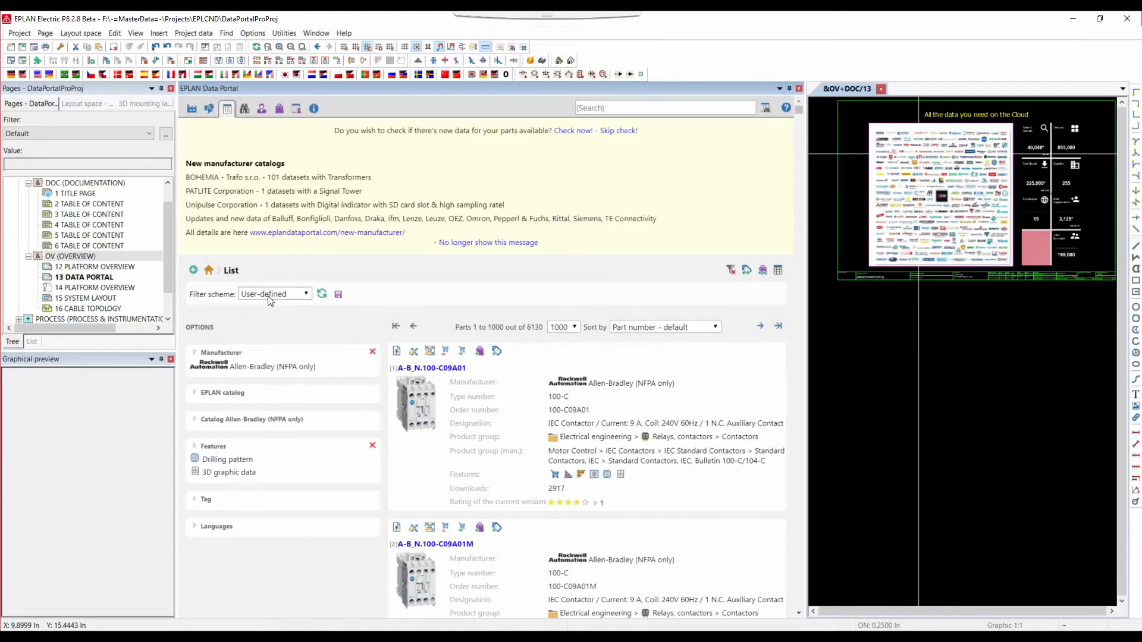
- Save the parts list's current user-defined filter as a filter scheme named AB 3D parts
left_click(299, 295)
left_click(403, 283)
left_click(338, 296)
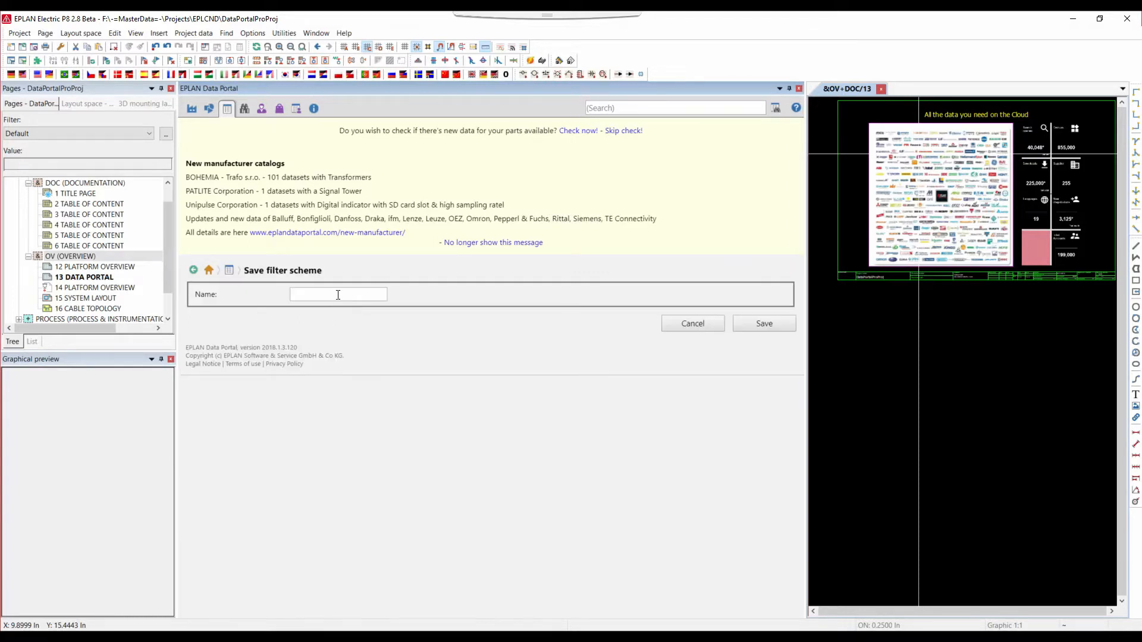
left_click(336, 294)
type("AB 3D parts")
left_click(759, 325)
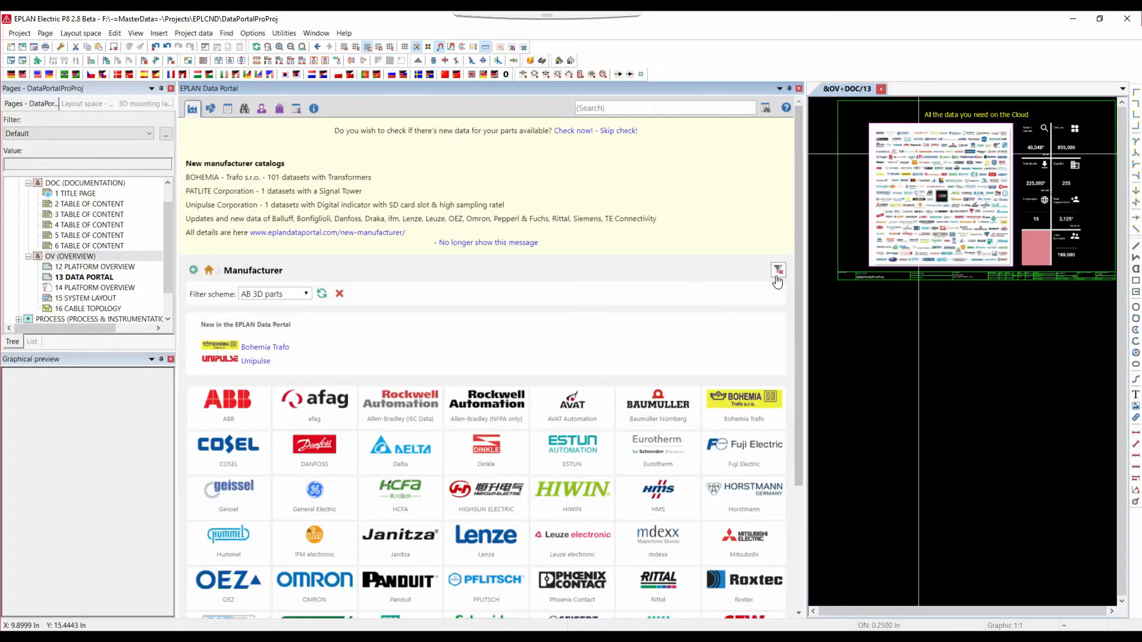
- Clear the active filter from the manufacturer overview and view the saved filter schemes
left_click(776, 278)
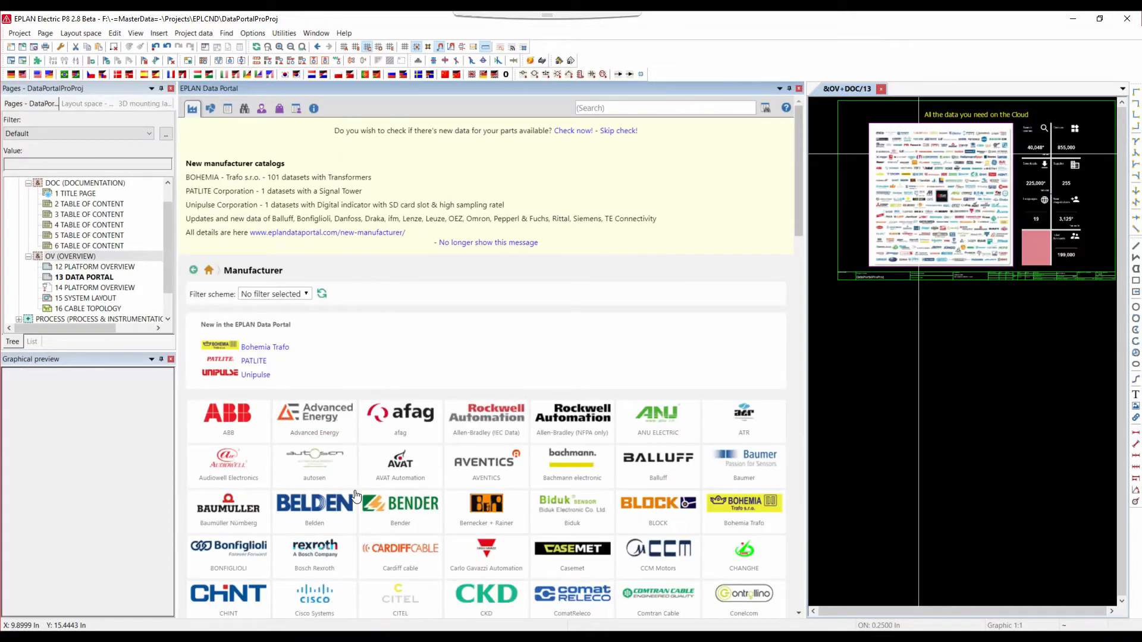
left_click(305, 295)
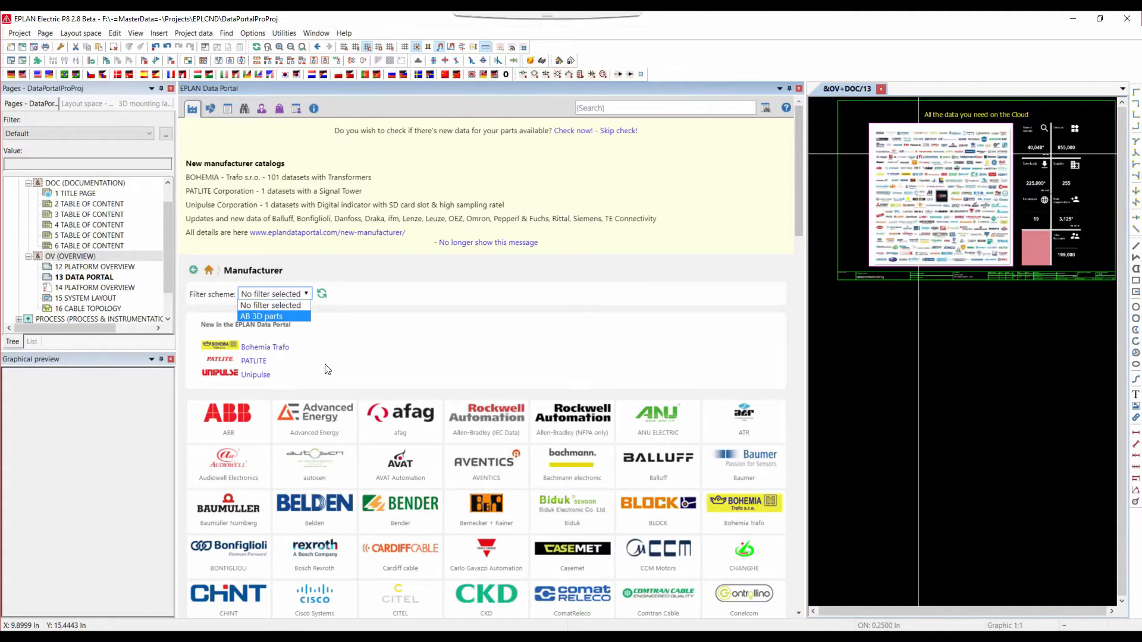
left_click(356, 301)
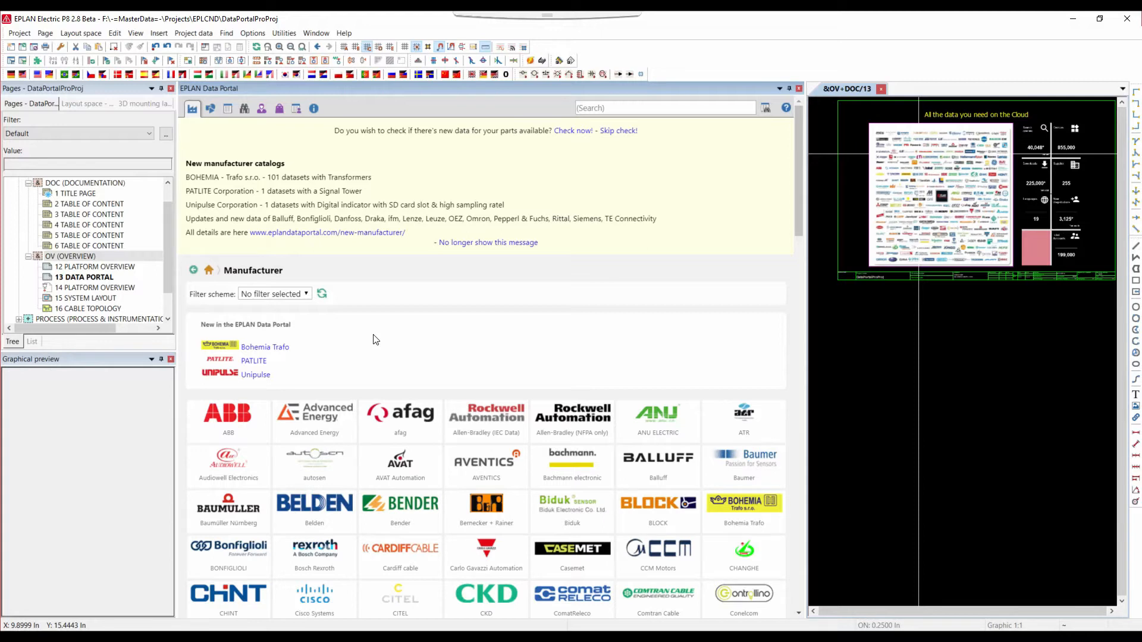
- Apply the AB 3D parts filter scheme and look through the filtered parts in the list view
left_click(306, 294)
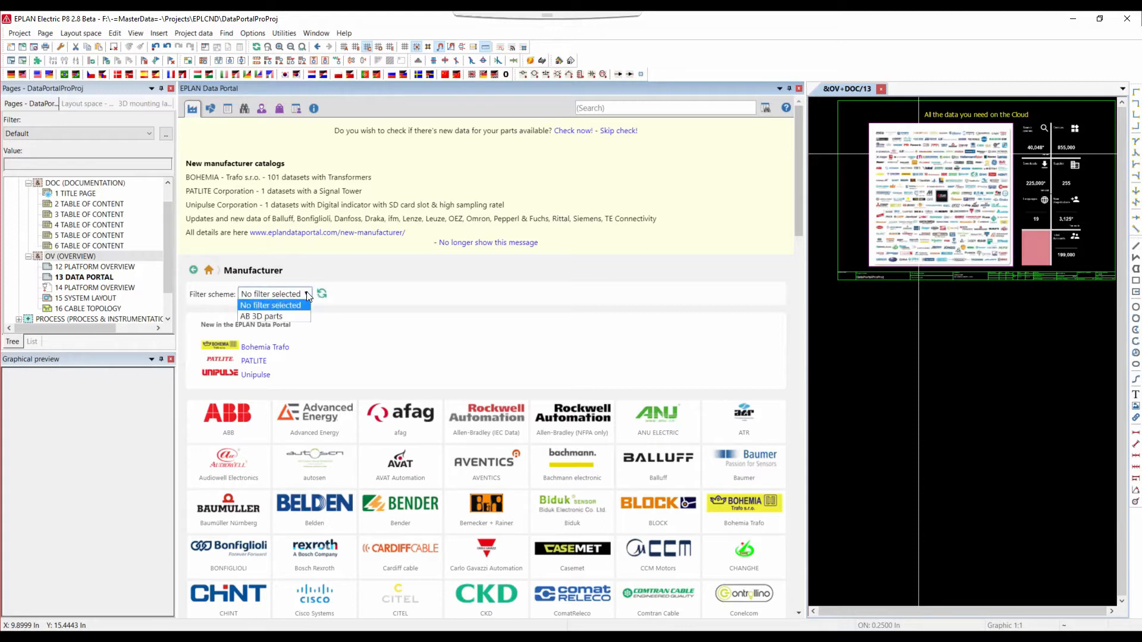
left_click(267, 318)
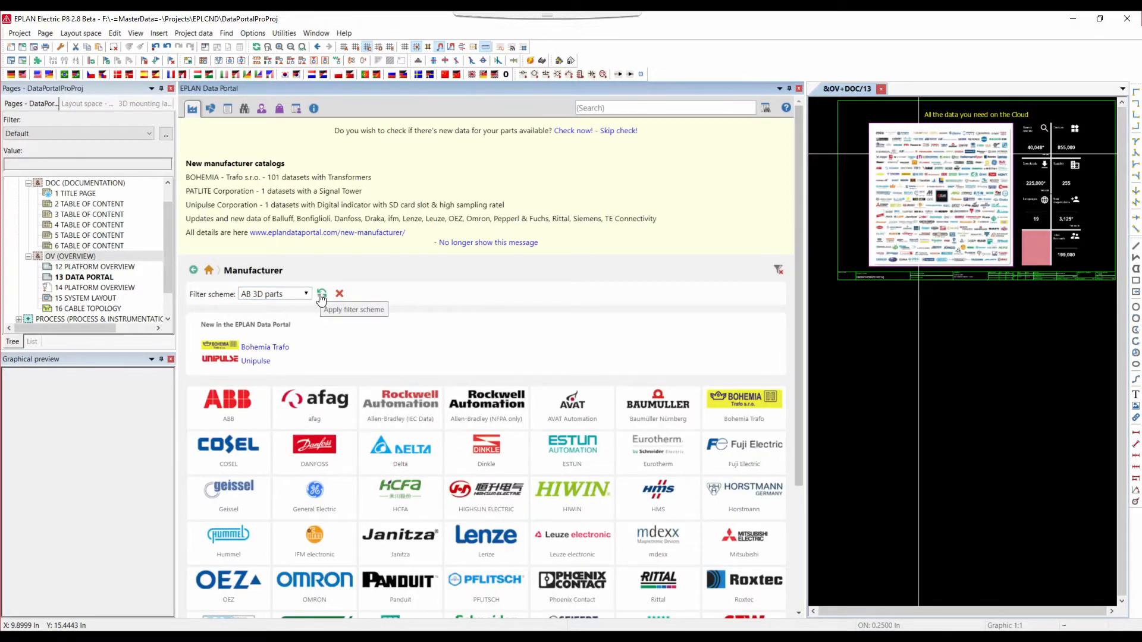
left_click(227, 108)
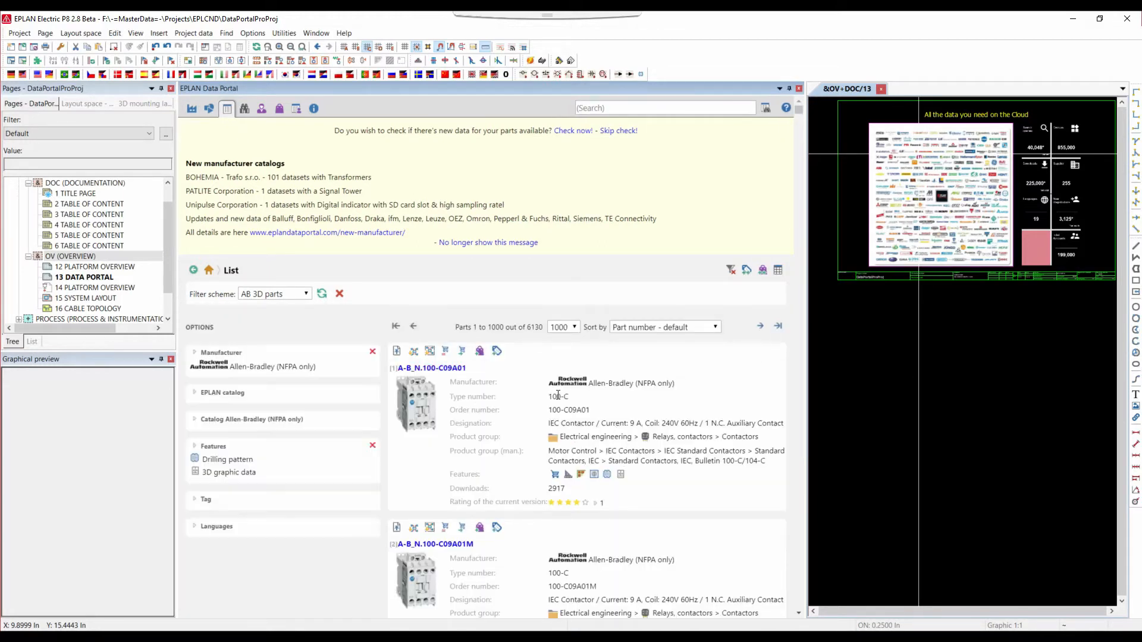
scroll(602, 510, "down", 1)
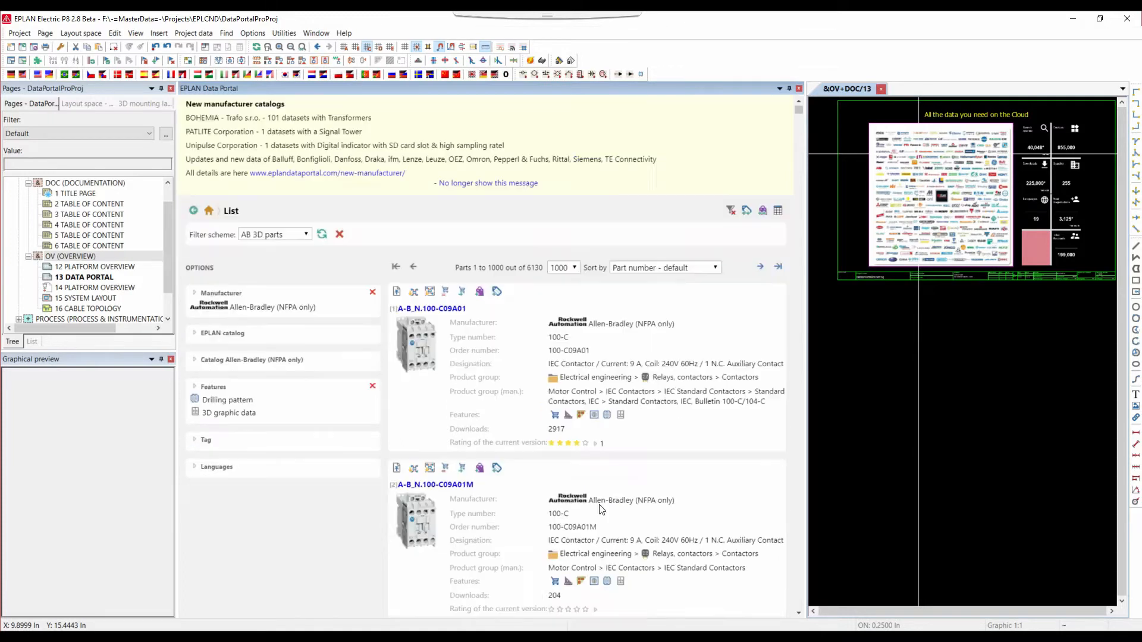
scroll(603, 510, "down", 1)
scroll(601, 504, "down", 5)
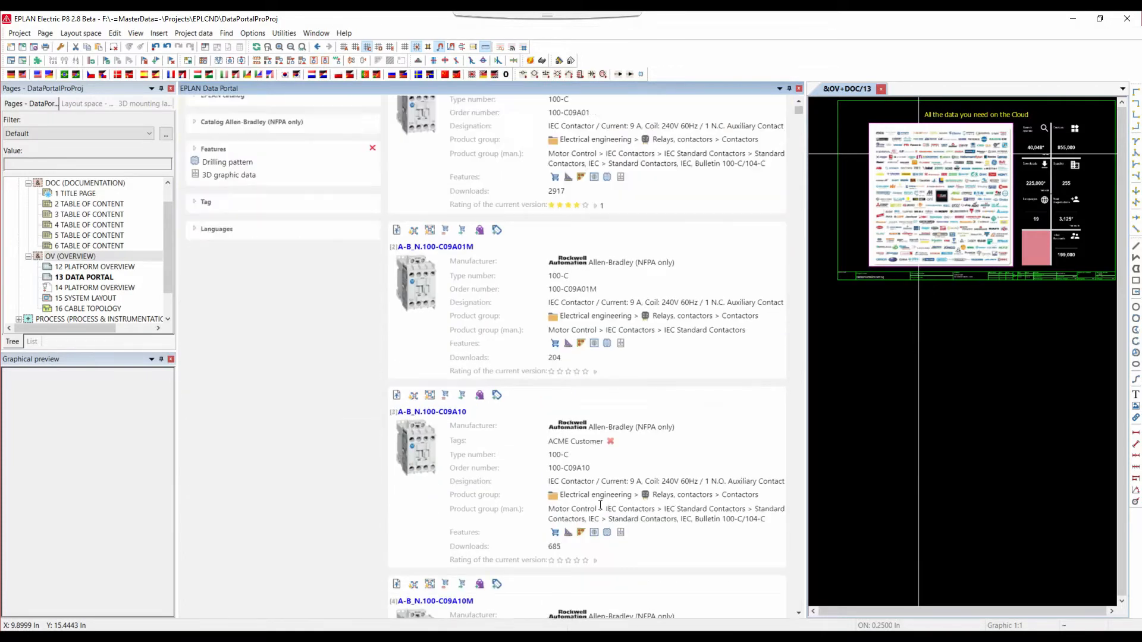
key("alt+Tab")
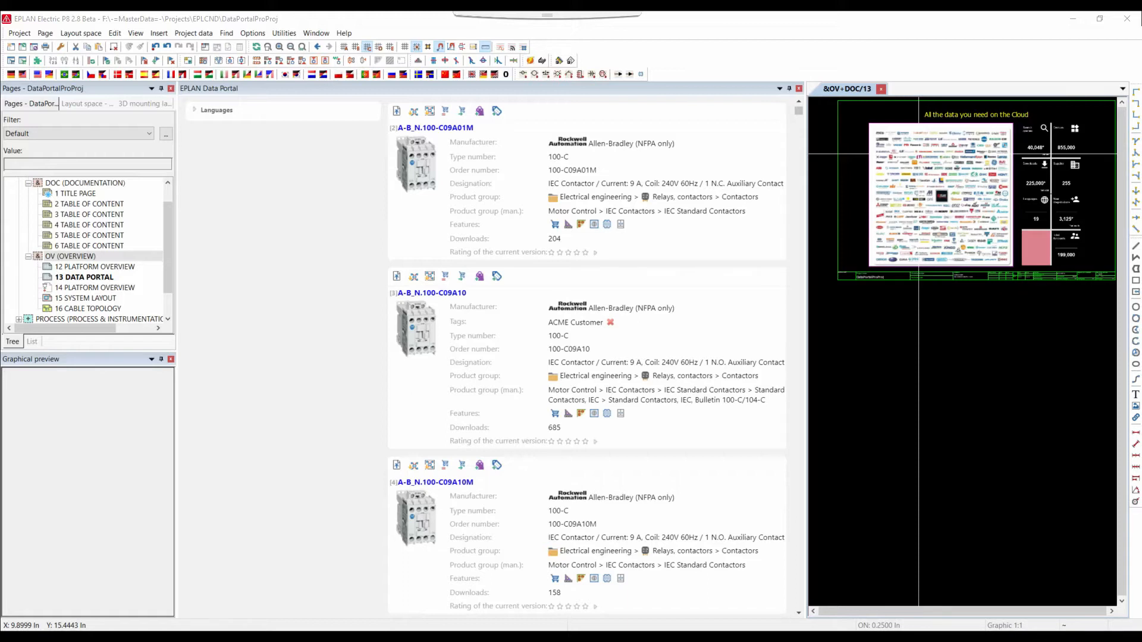
scroll(441, 450, "up", 7)
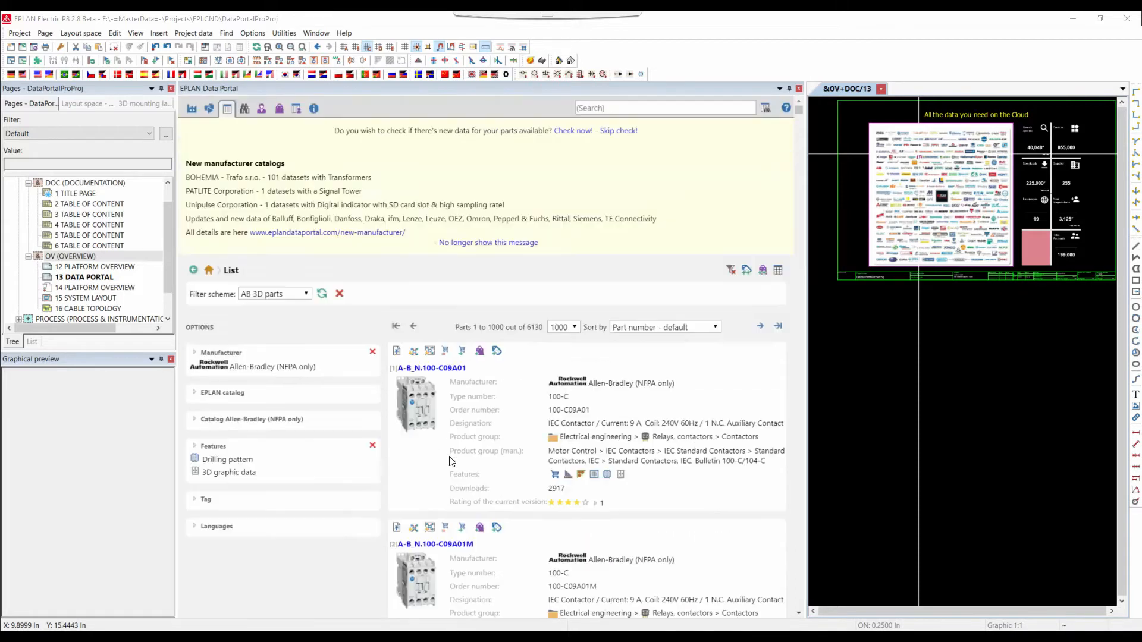
- Open the Data Portal's user data and examine its group membership and group creation options
left_click(280, 110)
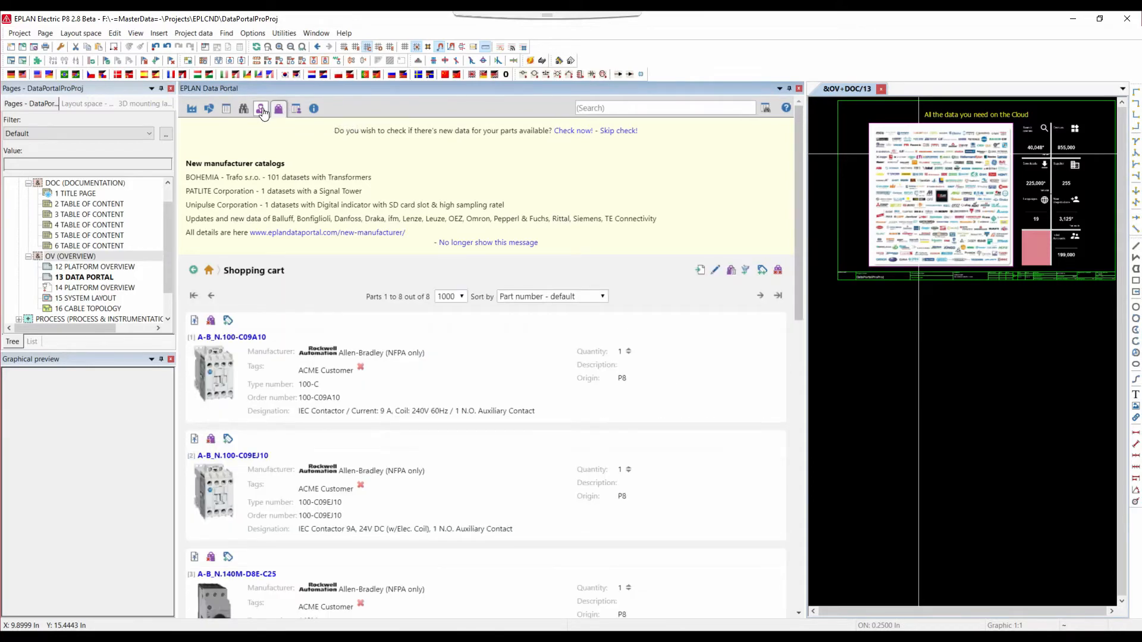
left_click(261, 110)
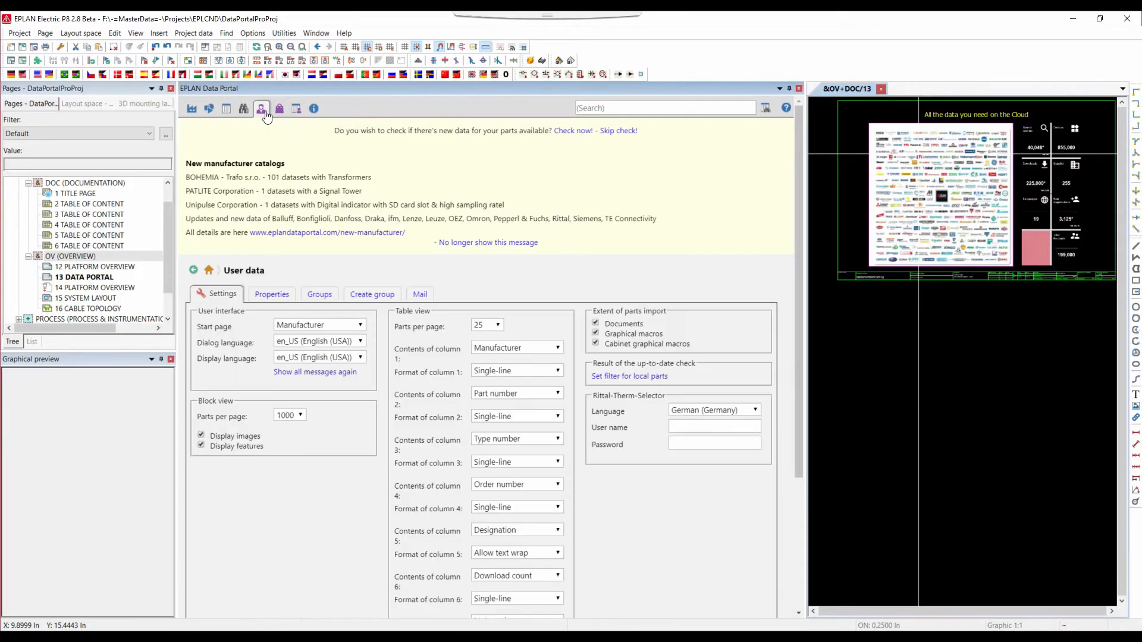
left_click(321, 296)
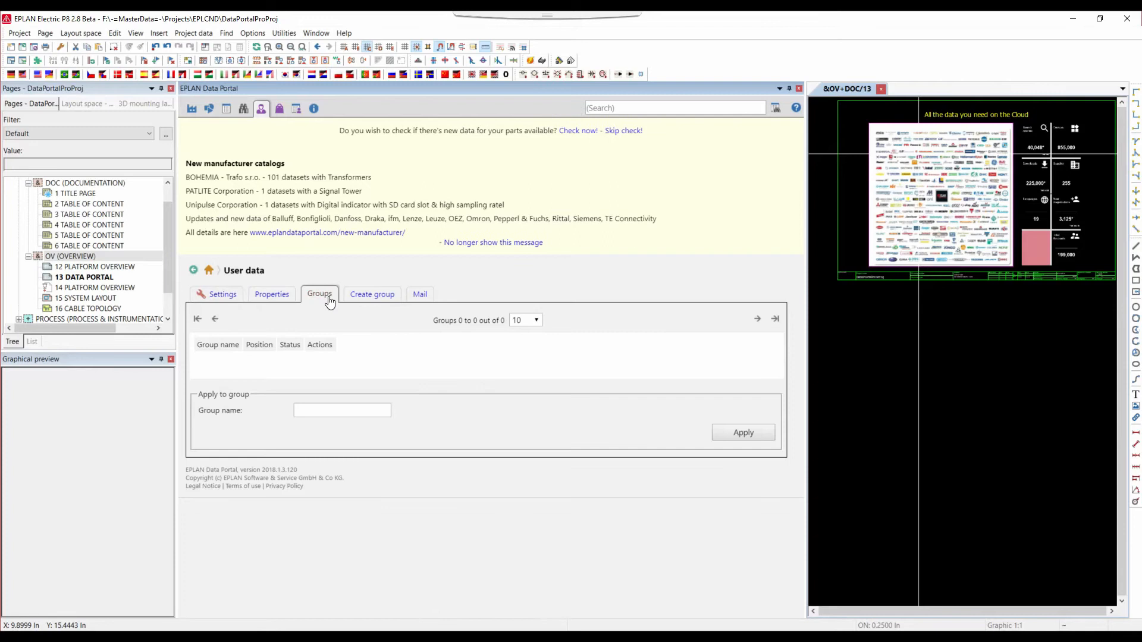
left_click(377, 303)
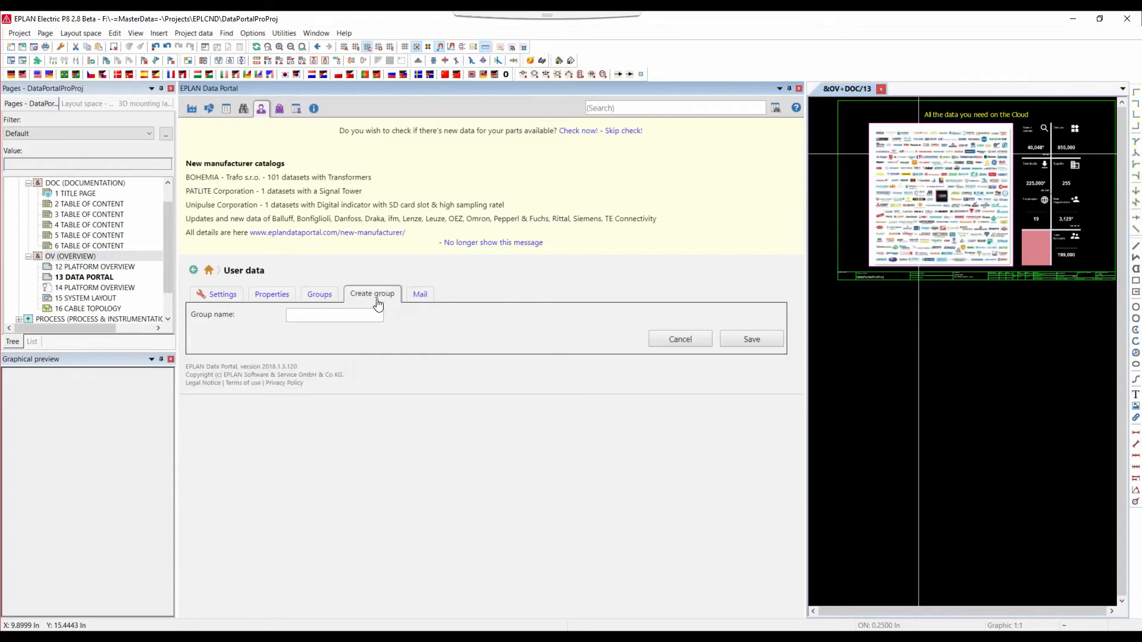
left_click(320, 298)
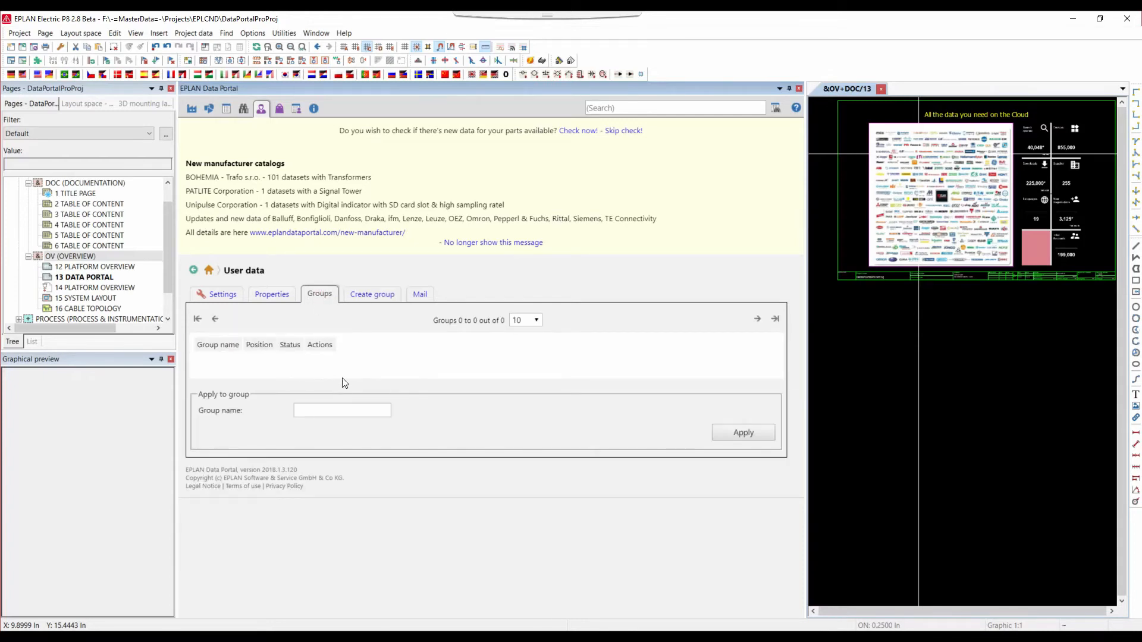